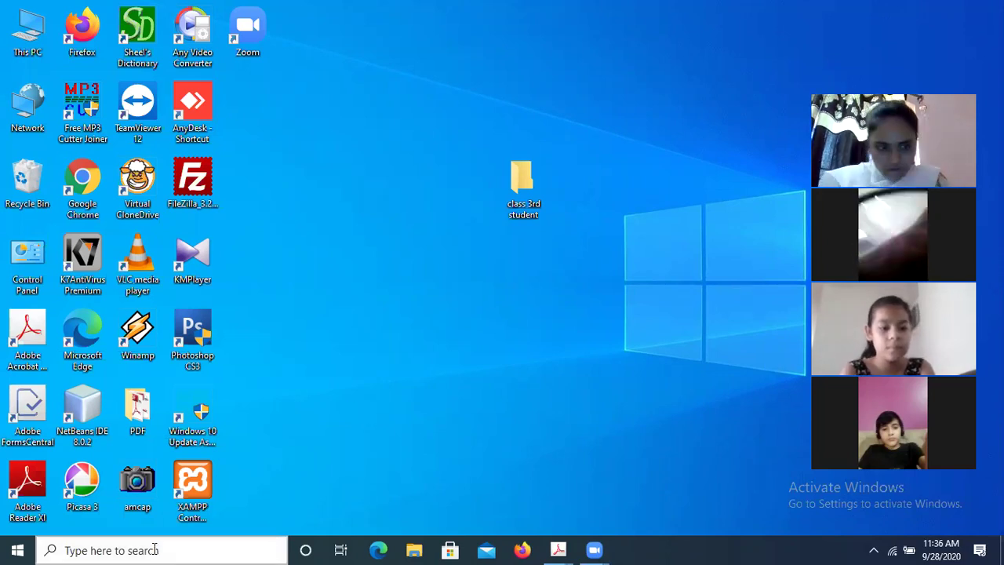
left_click(156, 552)
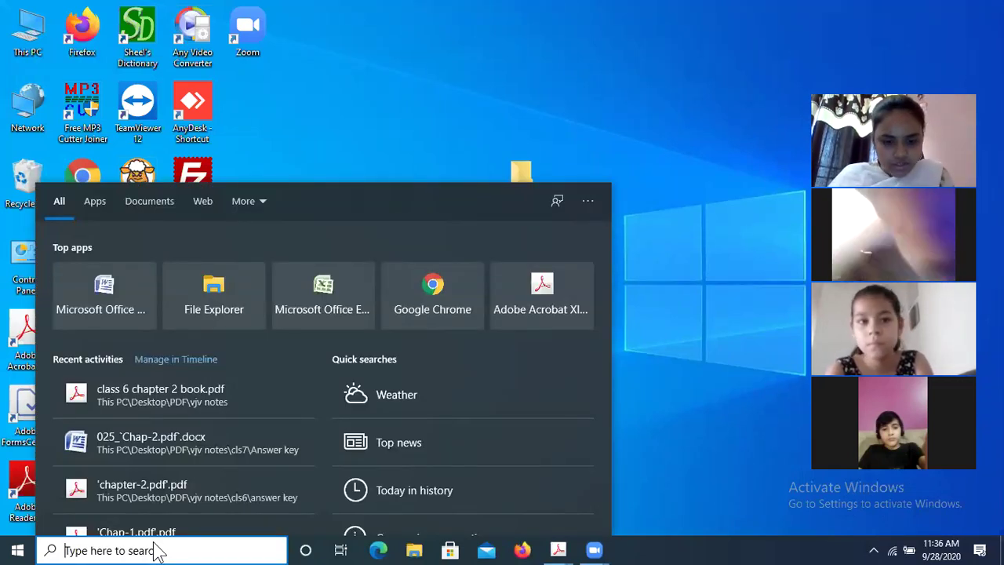
type("control")
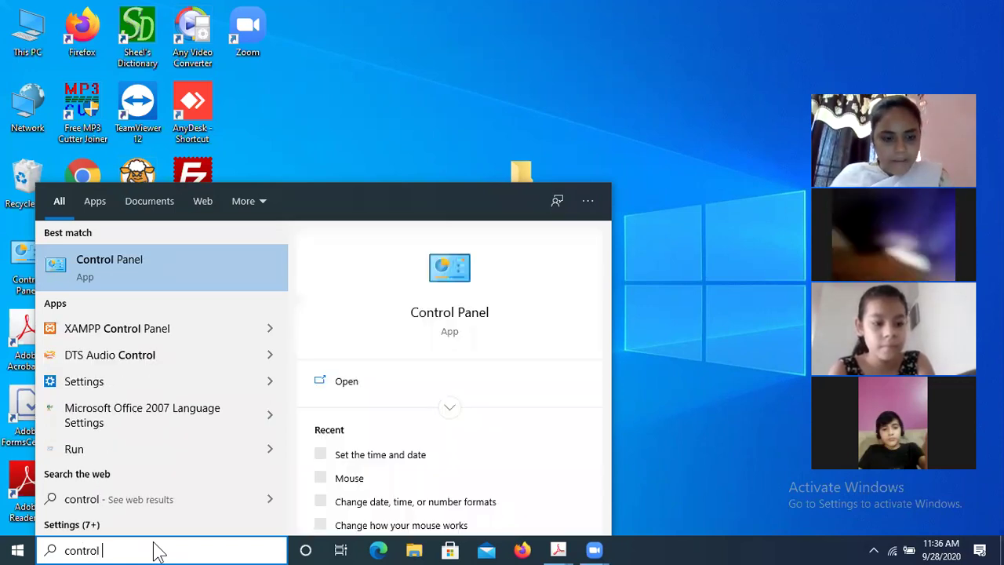
type(" panel")
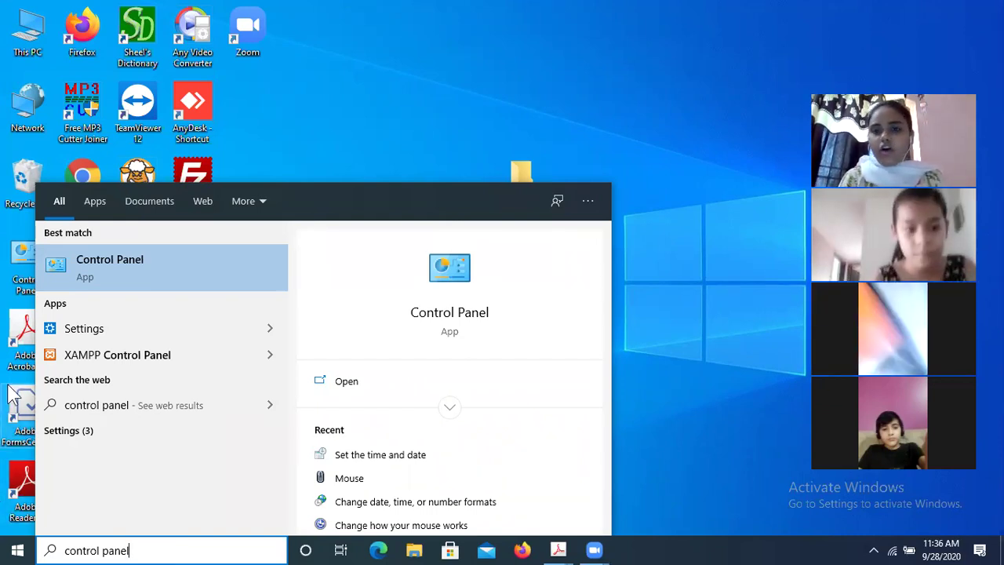
left_click(704, 182)
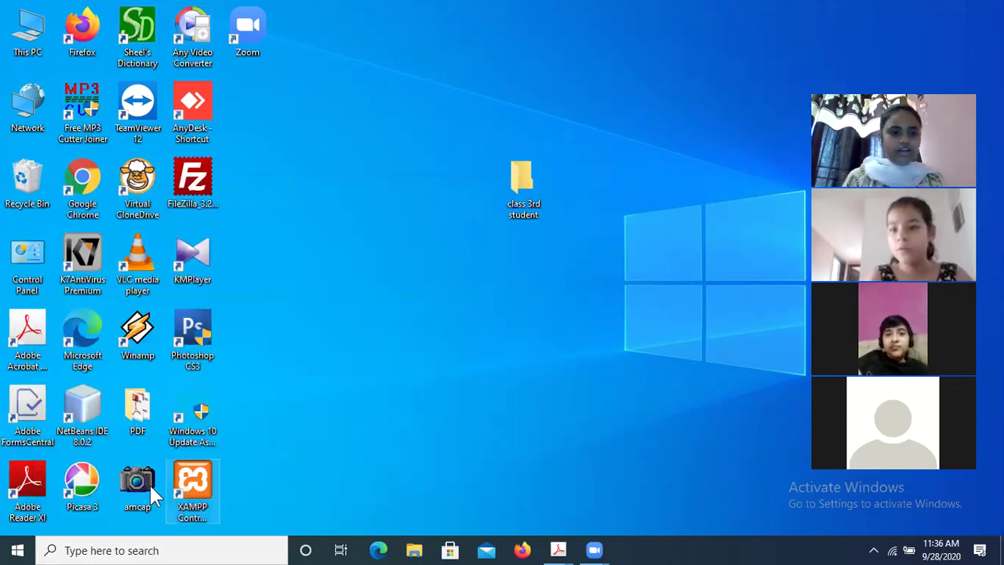
Find Control Panel through the Windows search, open it, and go to the Clock and Region category
left_click(137, 550)
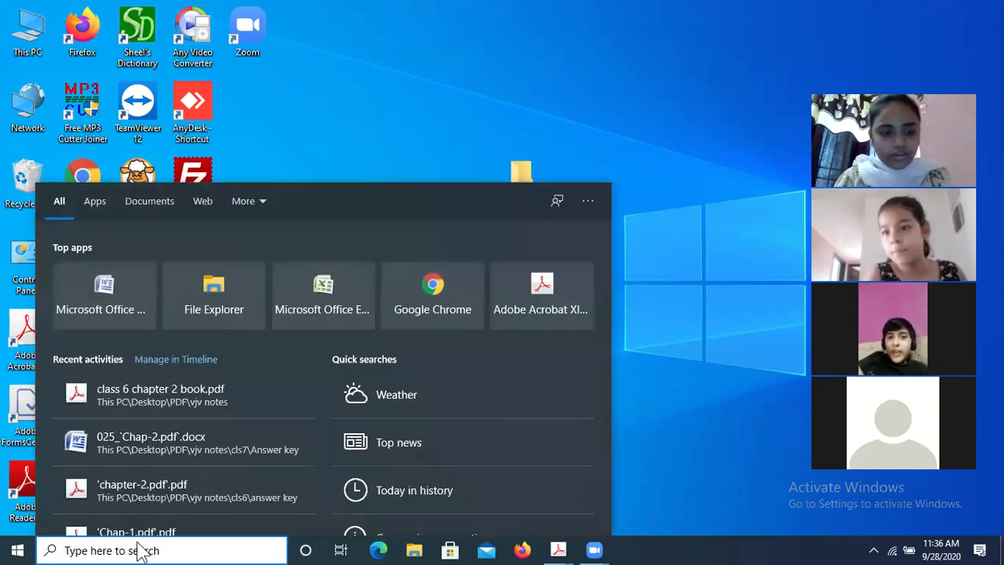
type("con")
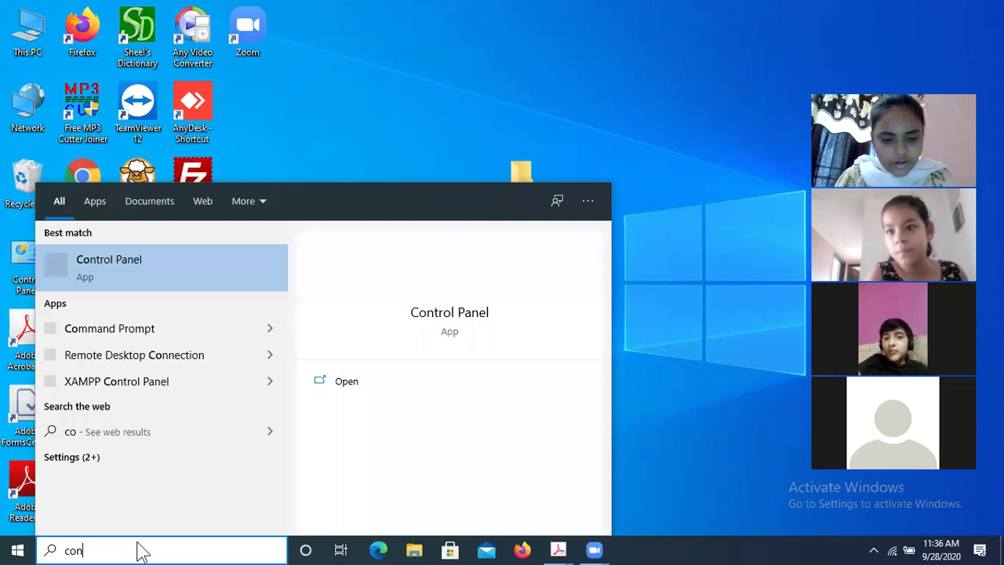
type("trol panel")
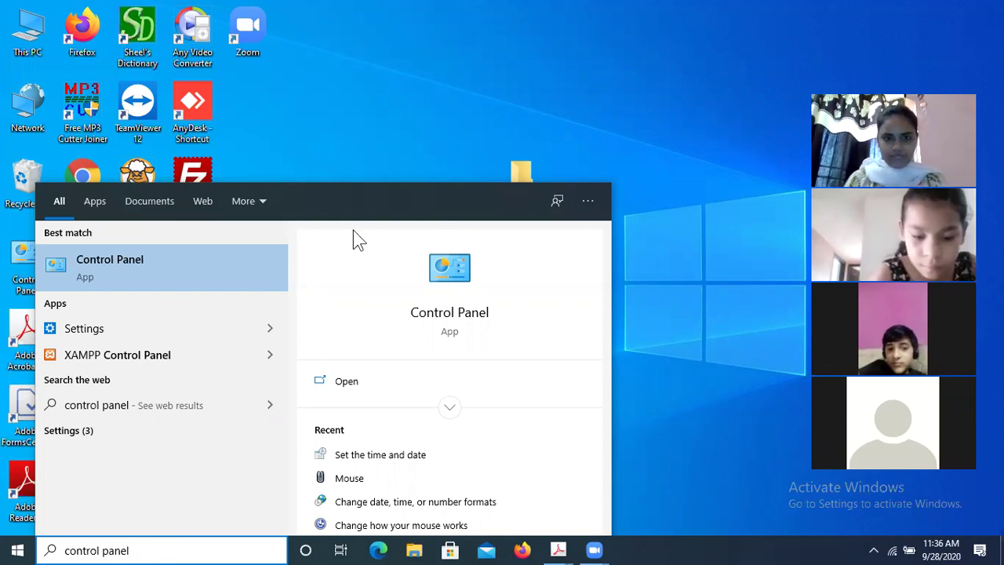
left_click(565, 322)
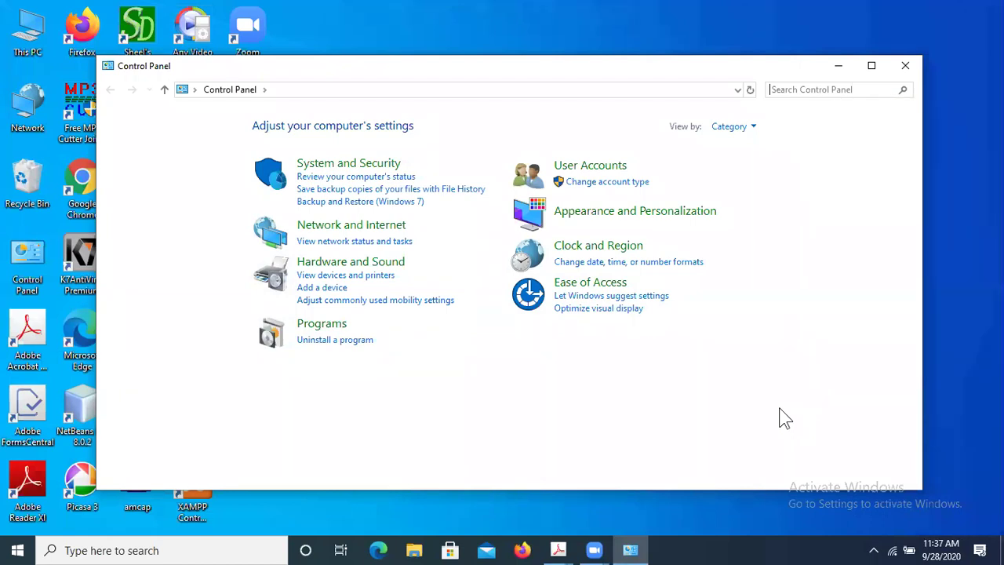
left_click(328, 267)
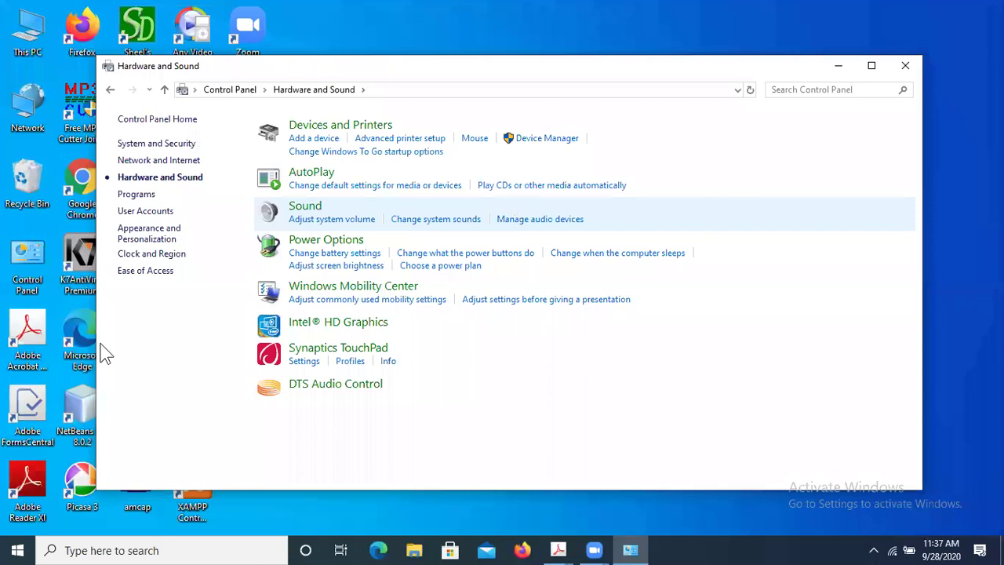
left_click(148, 256)
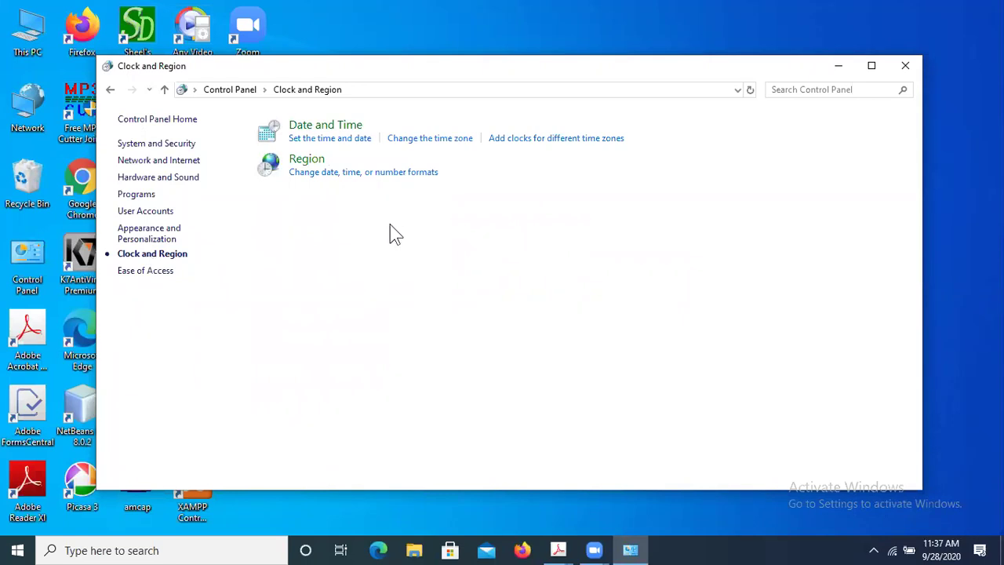
Set the system date to September 28, 2020 in the Date and Time settings, confirm, and close Control Panel
left_click(313, 142)
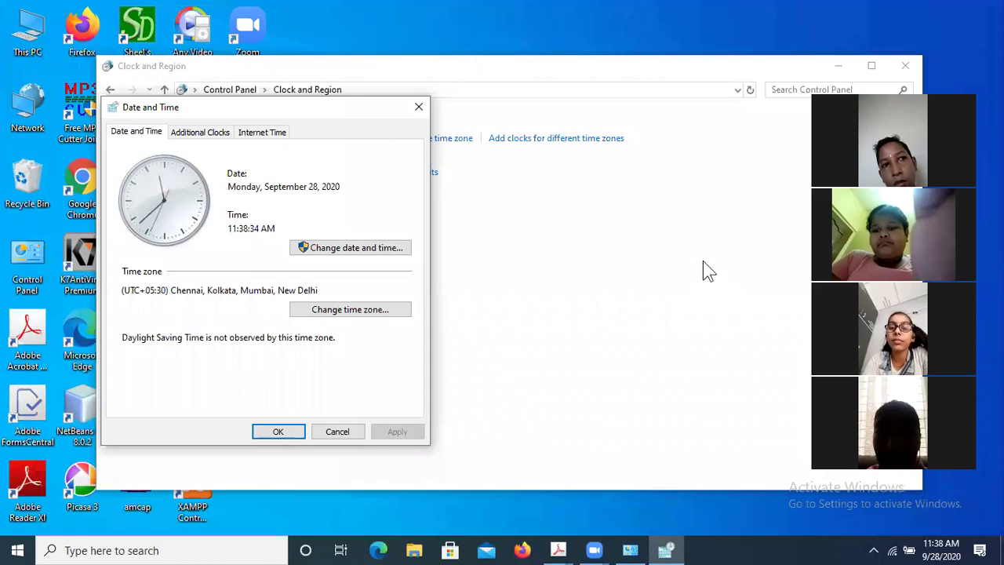
left_click(321, 251)
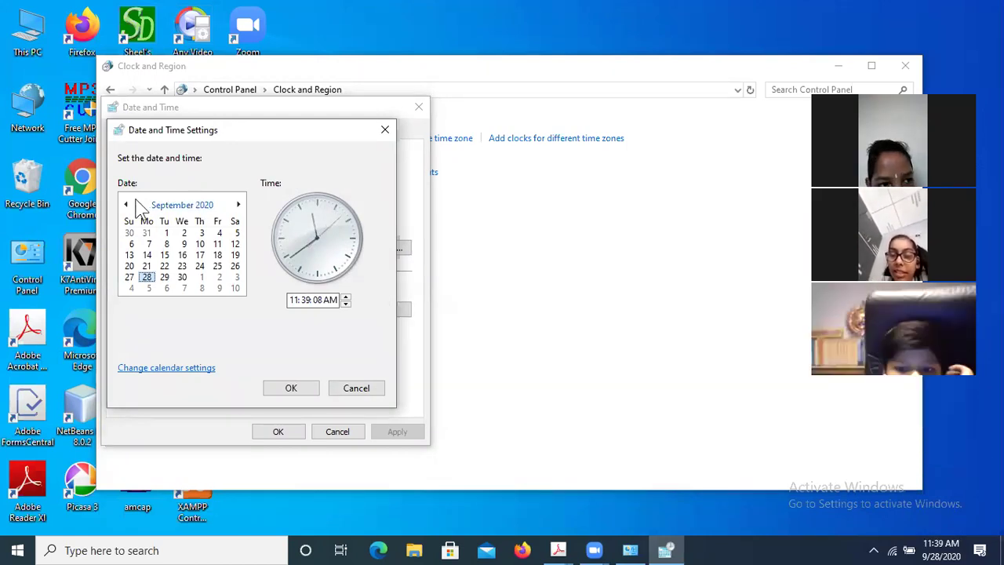
left_click(238, 204)
left_click(126, 204)
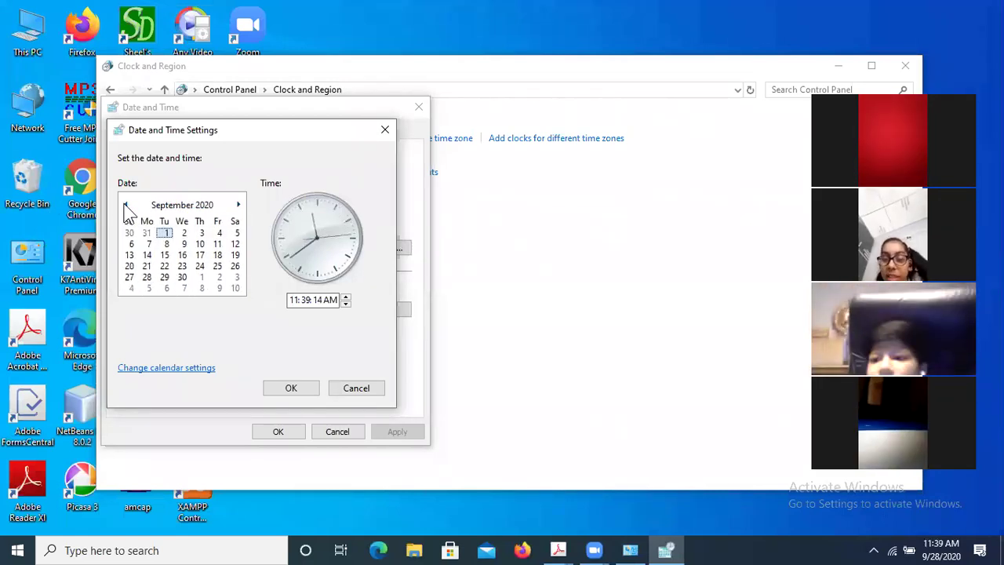
left_click(146, 278)
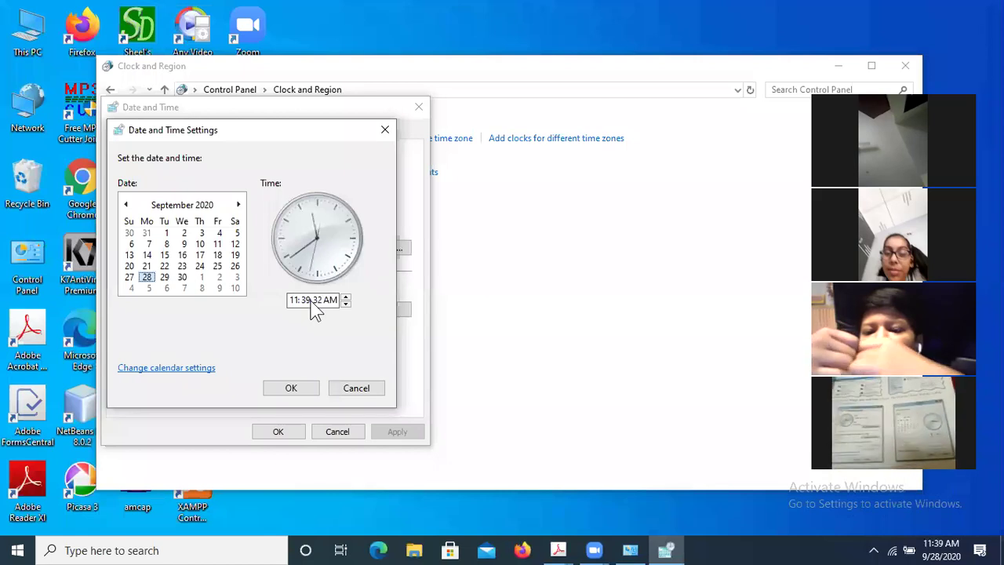
left_click(291, 389)
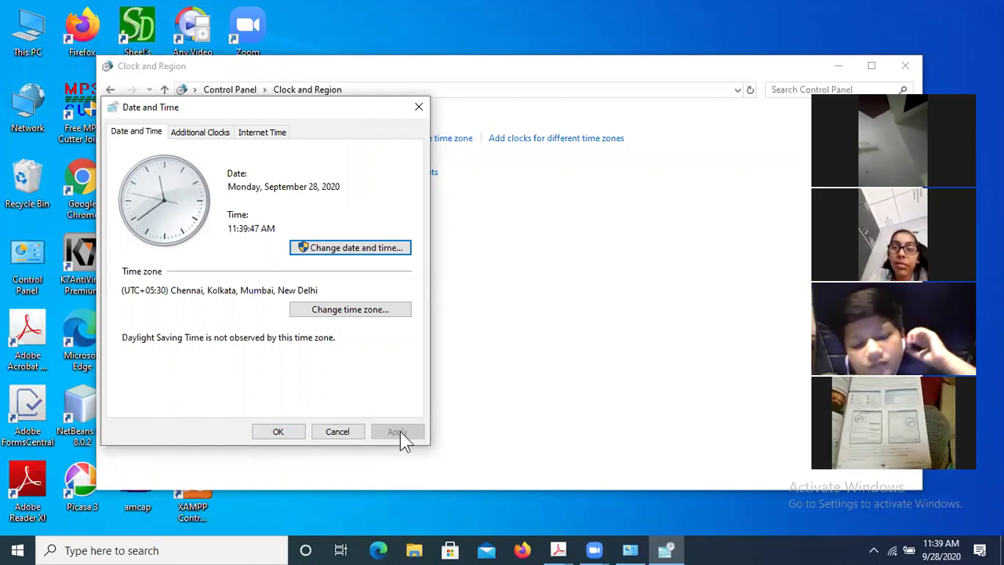
left_click(271, 433)
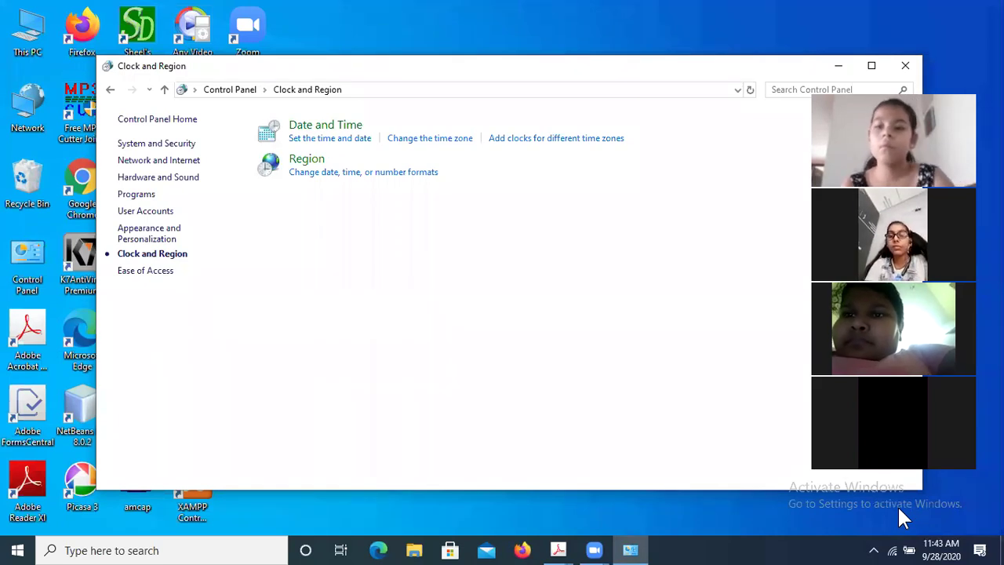
left_click(906, 68)
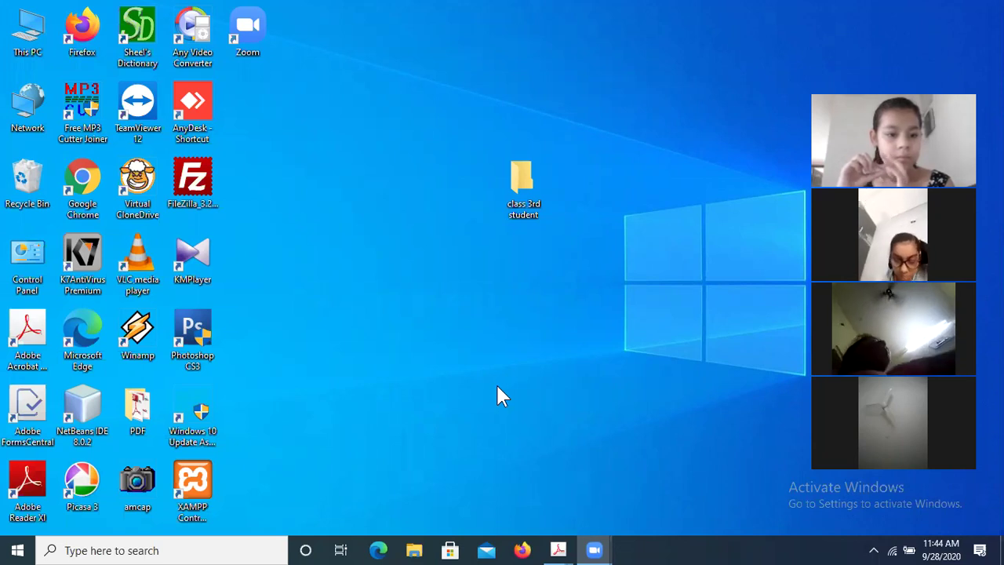
Search Windows for "control panel", open Control Panel, and go to the Hardware and Sound category
left_click(160, 550)
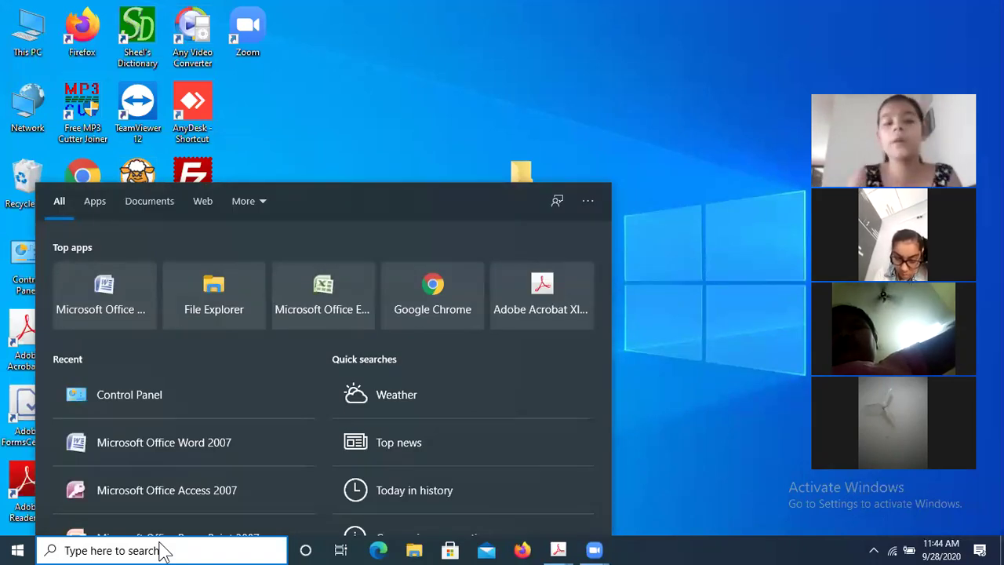
type("con")
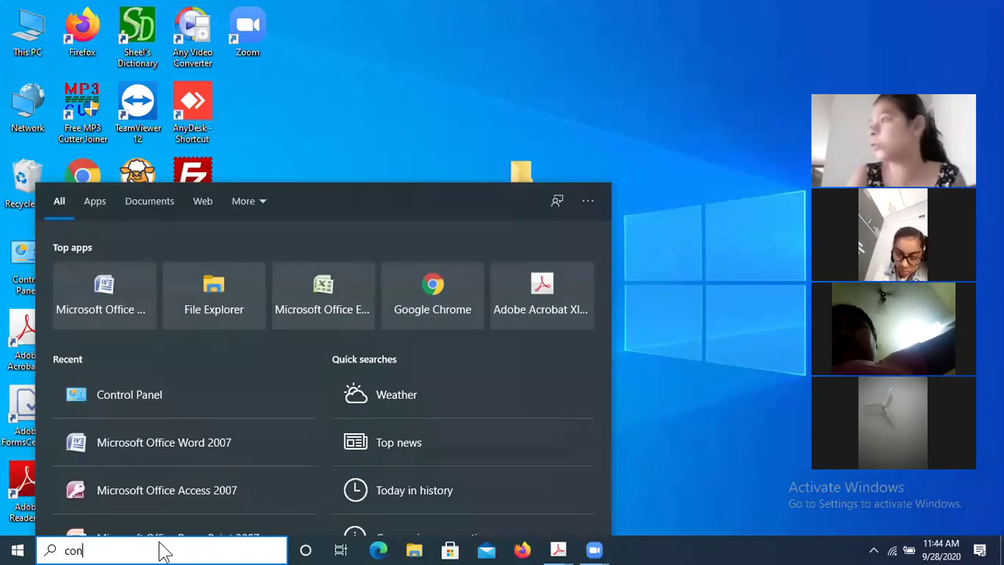
type("trol ")
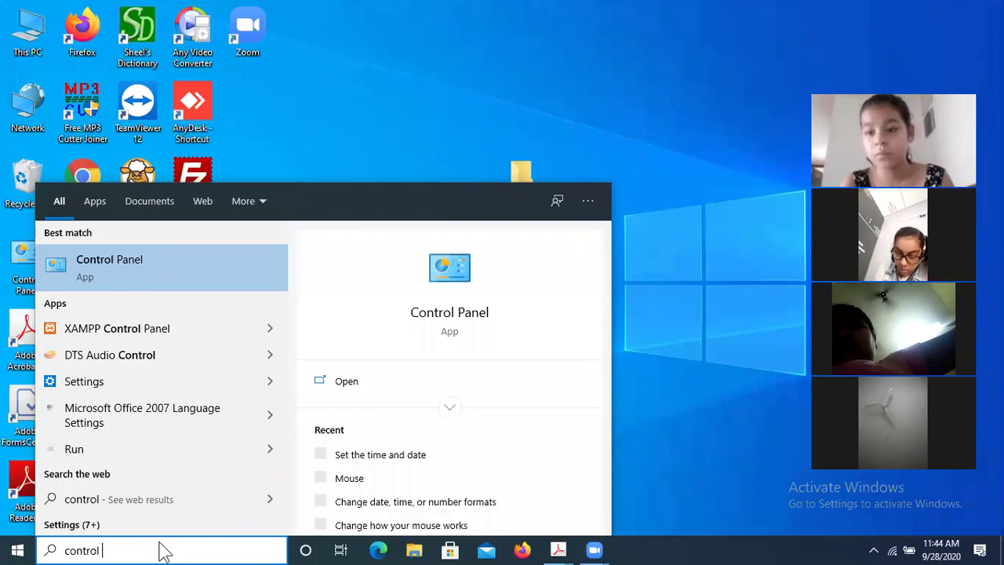
type("pnel")
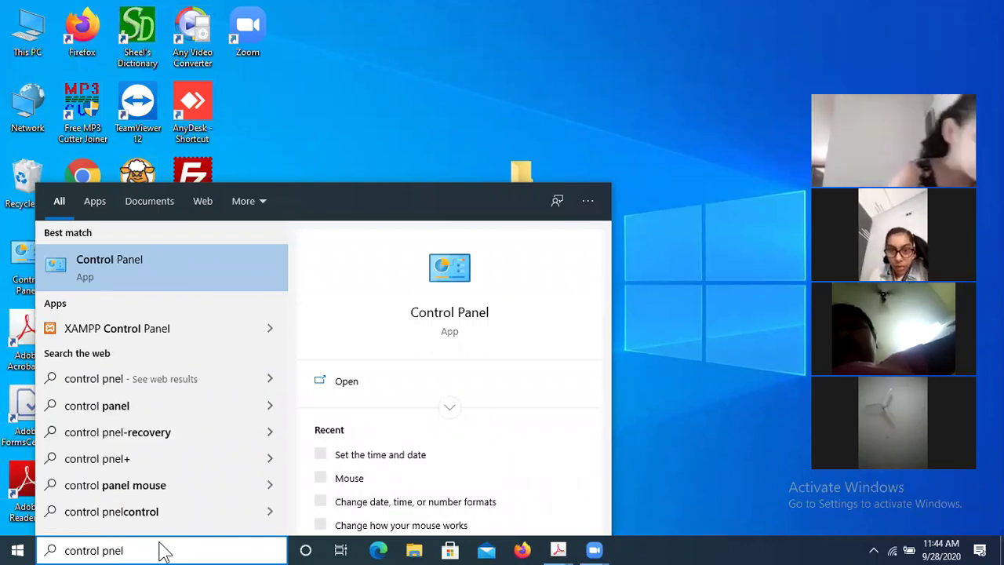
key("BackSpace")
key("BackSpace")
key("BackSpace")
type("anel")
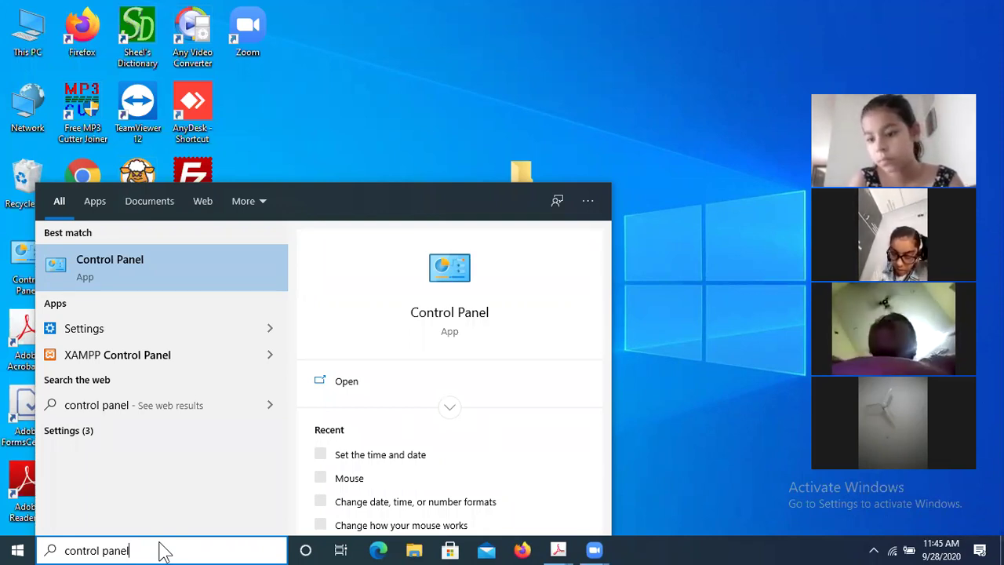
left_click(104, 260)
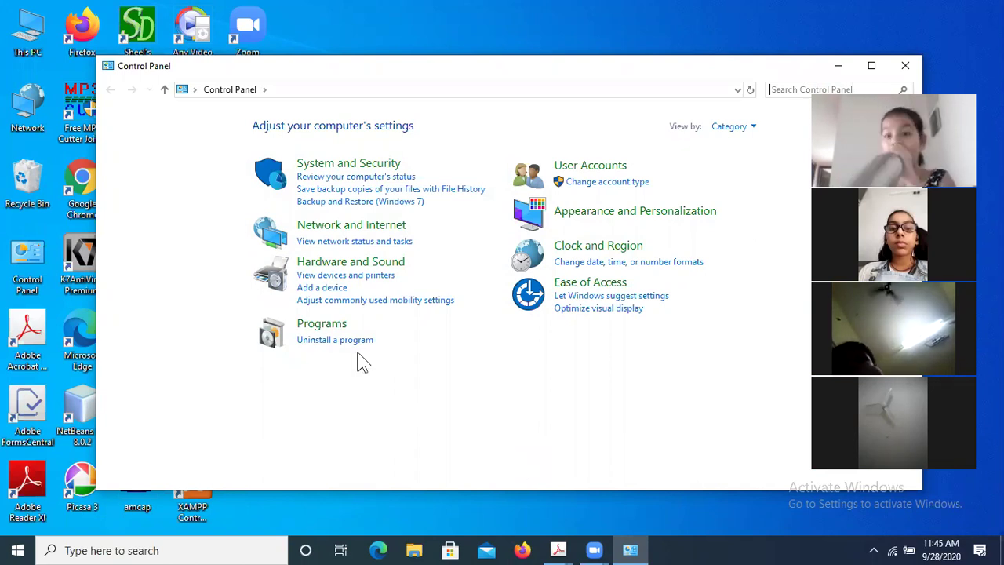
left_click(342, 267)
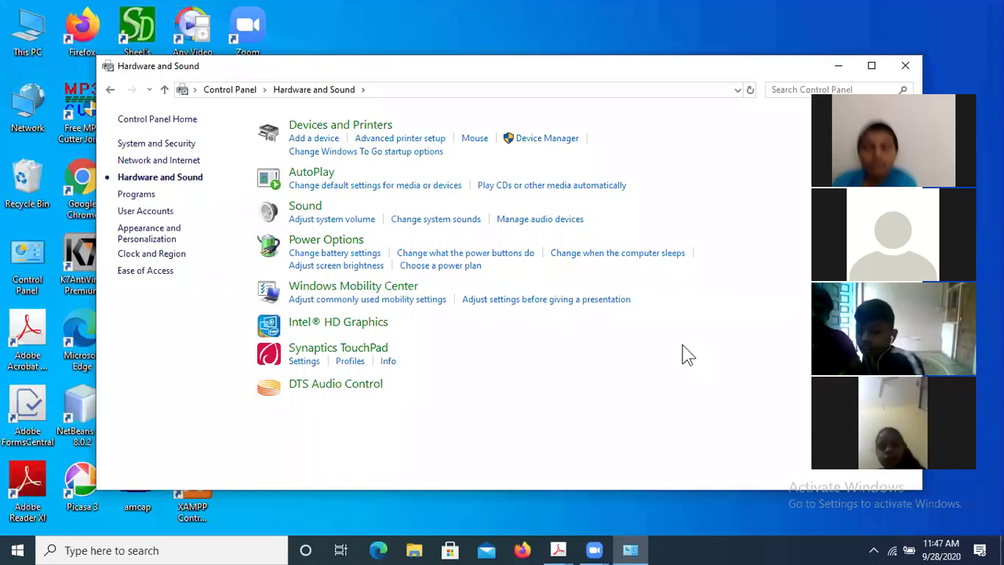
Change the mouse's Normal Select pointer to the aero_move_l cursor, apply it, and close Control Panel
left_click(475, 139)
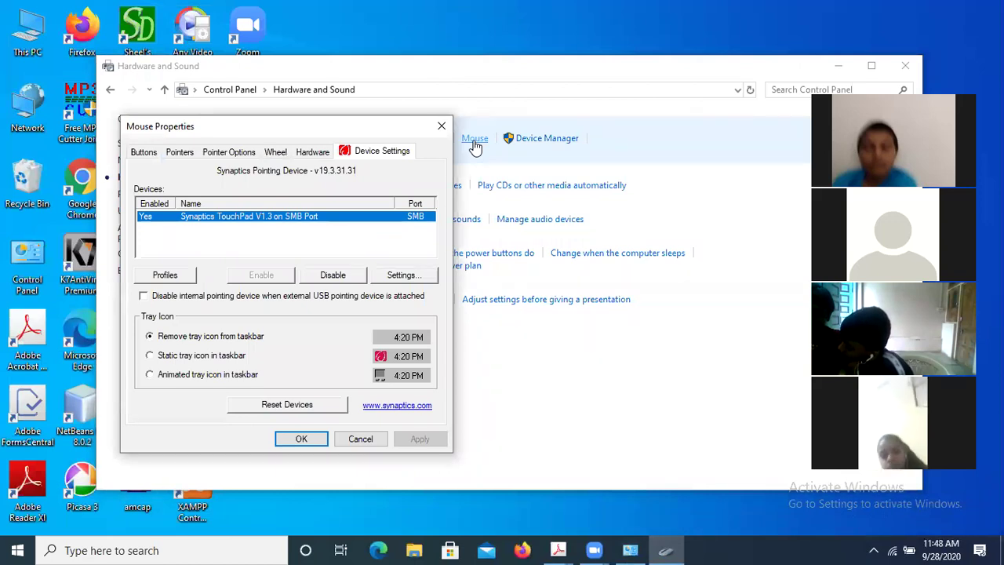
left_click(177, 154)
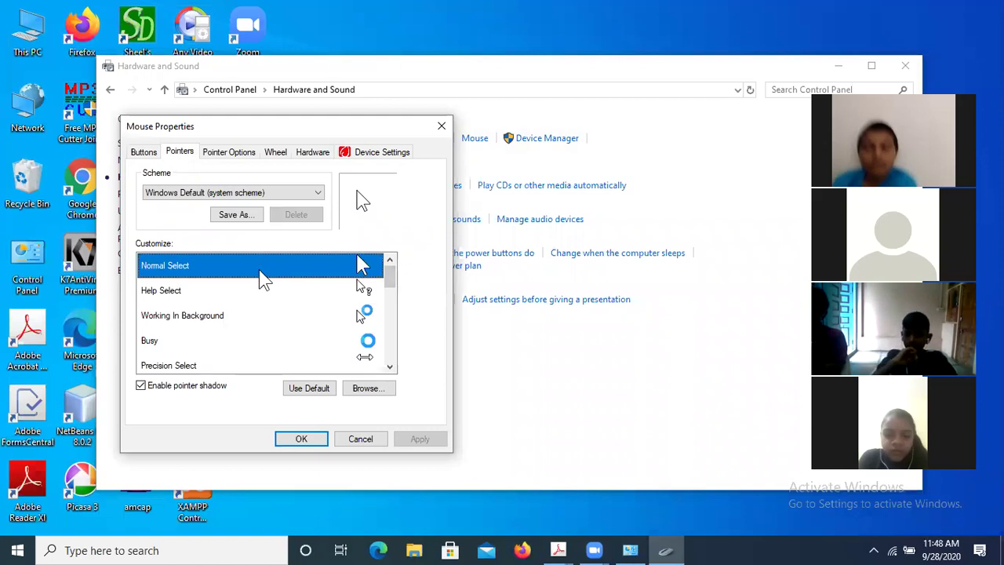
left_click(366, 390)
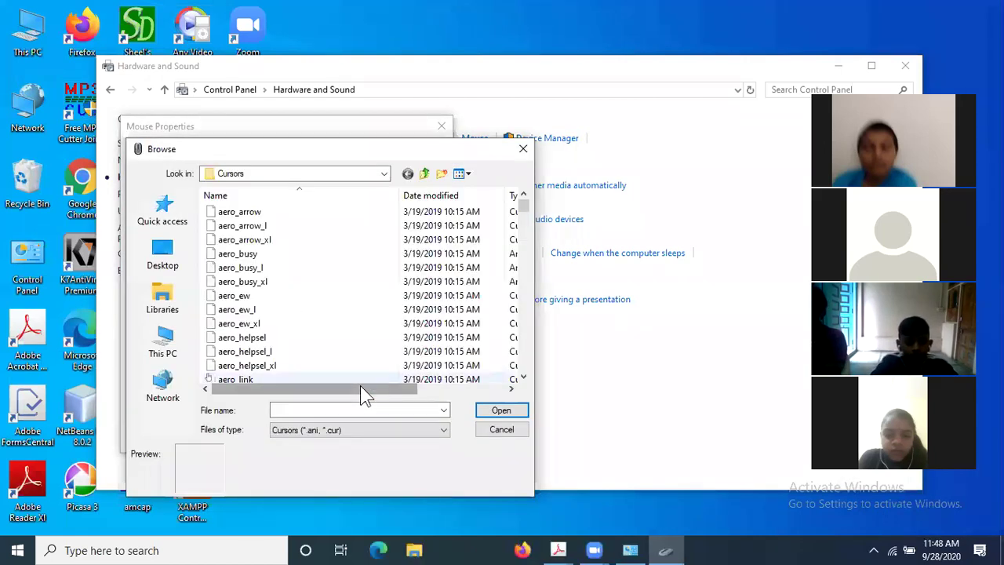
left_click_drag(523, 206, 523, 226)
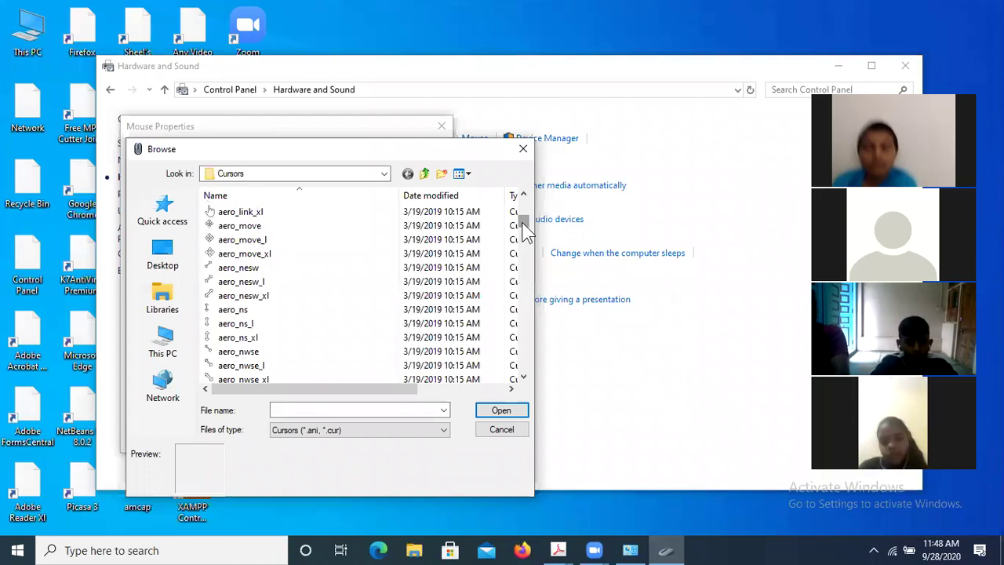
left_click(232, 241)
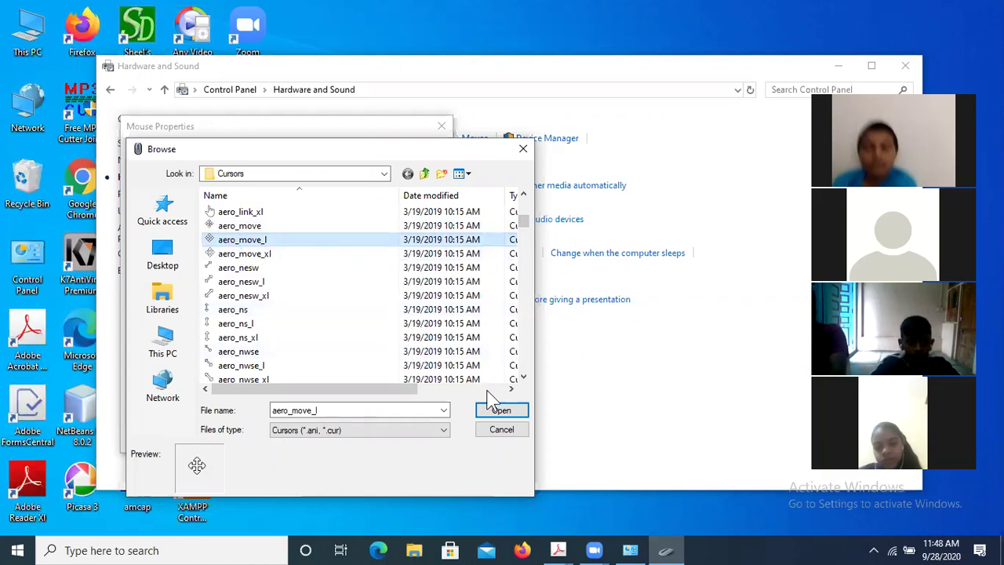
left_click(499, 415)
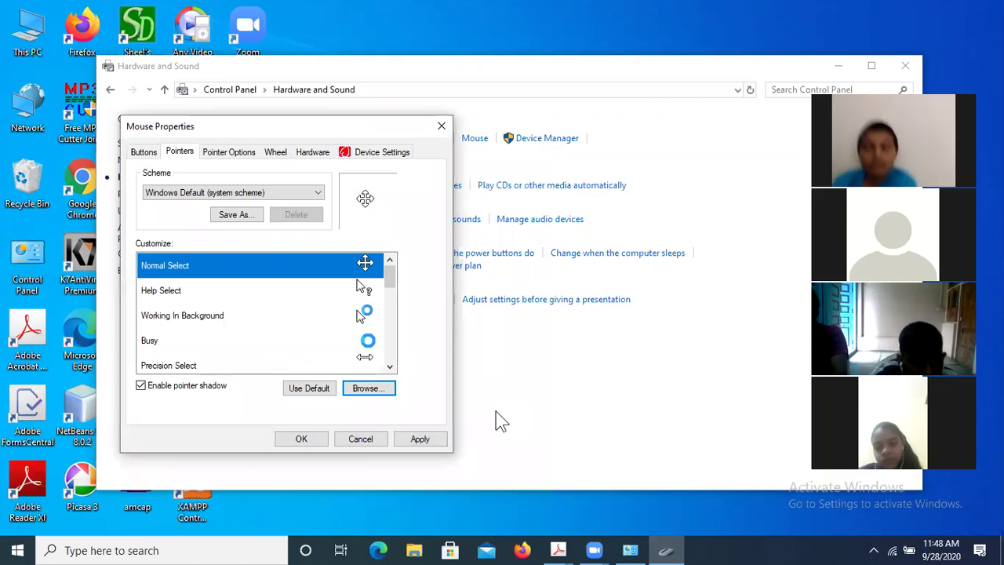
left_click(281, 274)
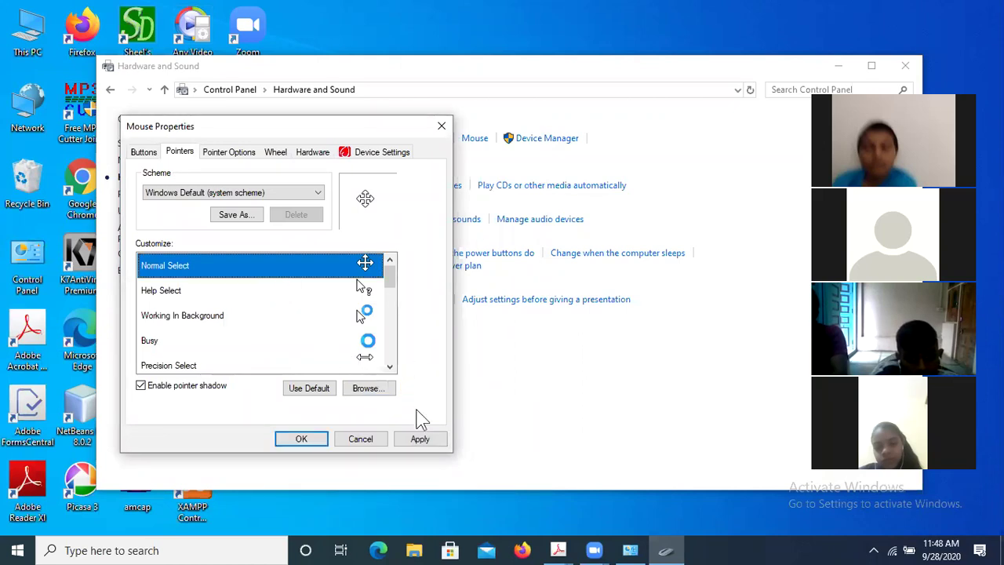
left_click(420, 442)
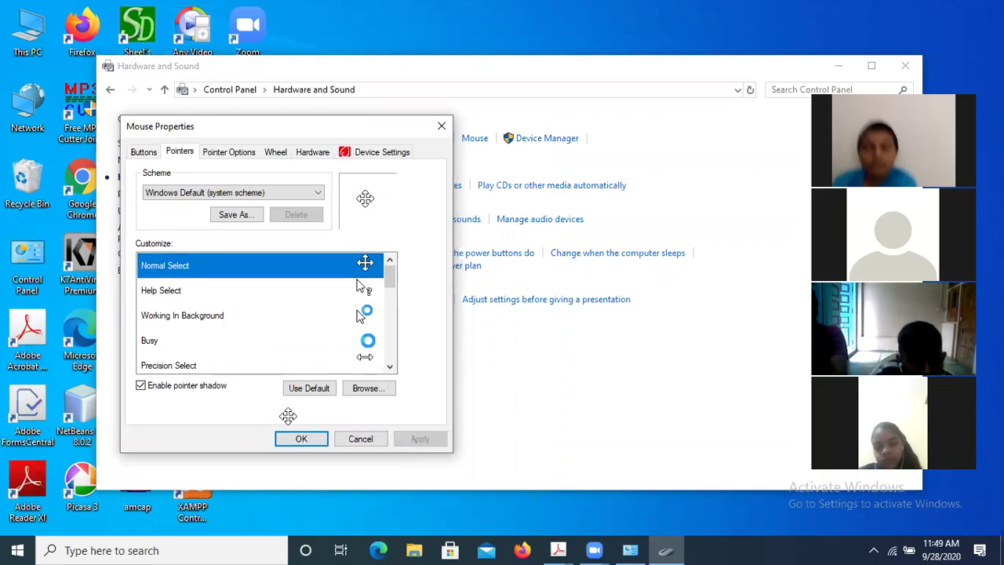
left_click(300, 439)
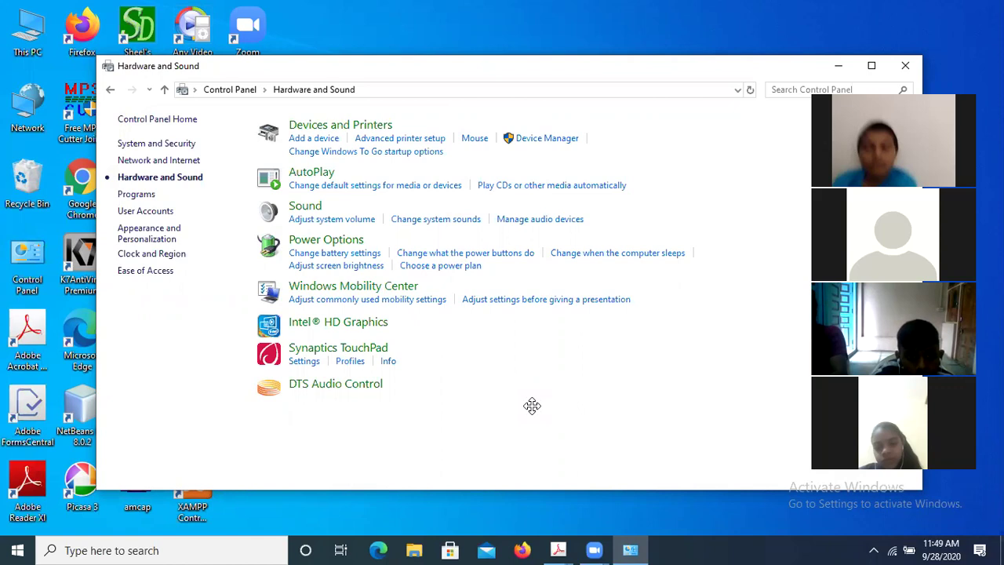
left_click(902, 67)
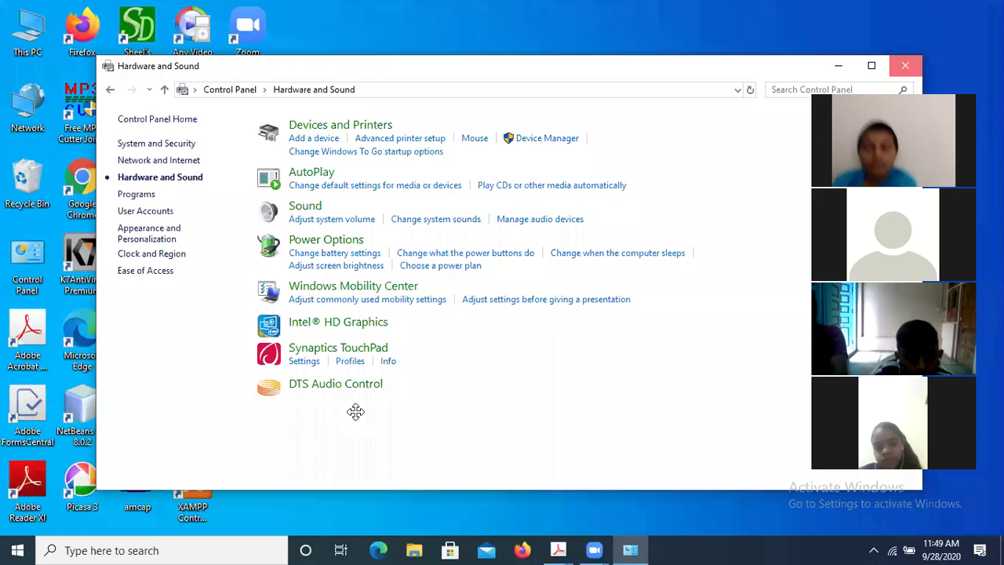
Search Windows for "control panel", open Control Panel, and go to the Hardware and Sound category
left_click(103, 550)
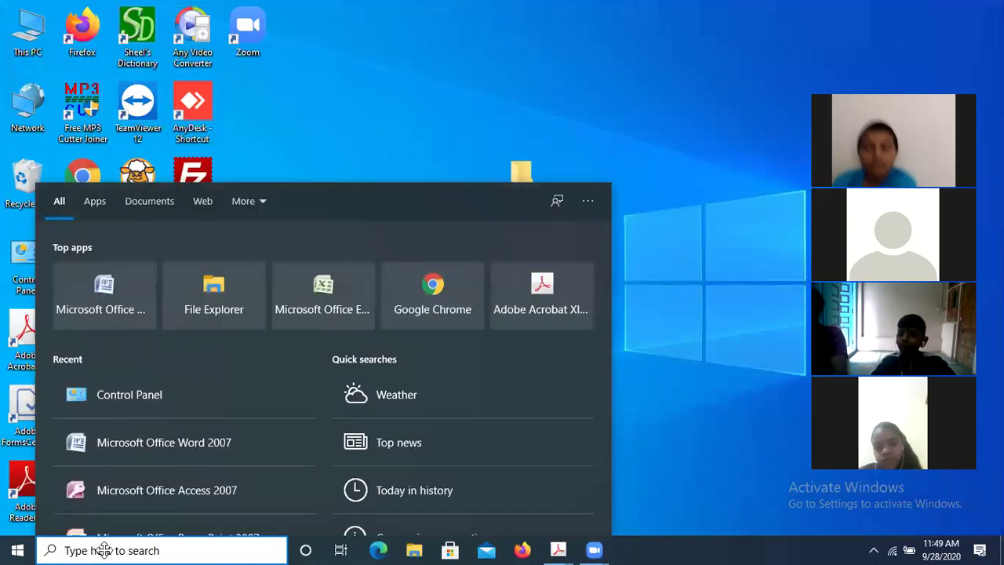
type("control p")
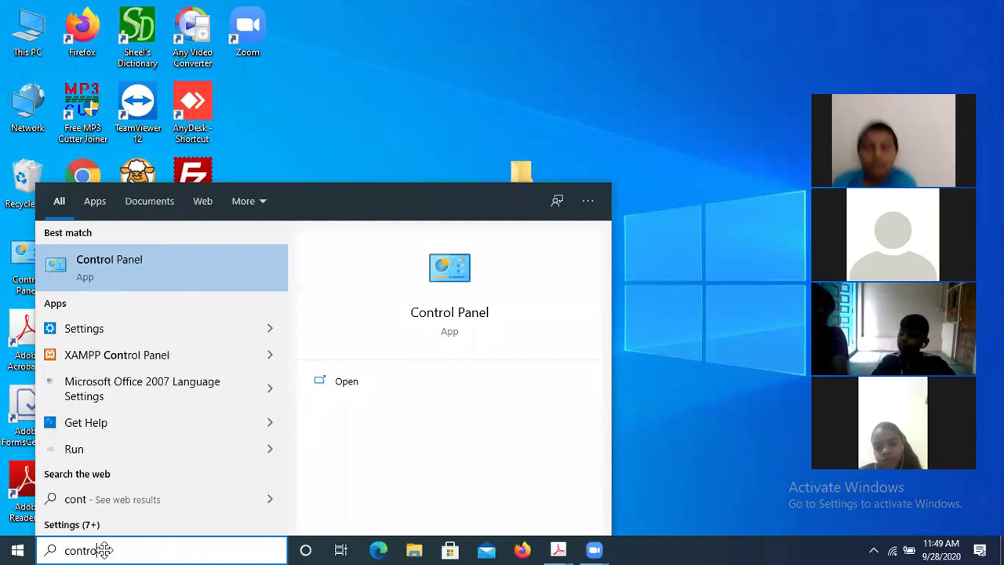
type("anel")
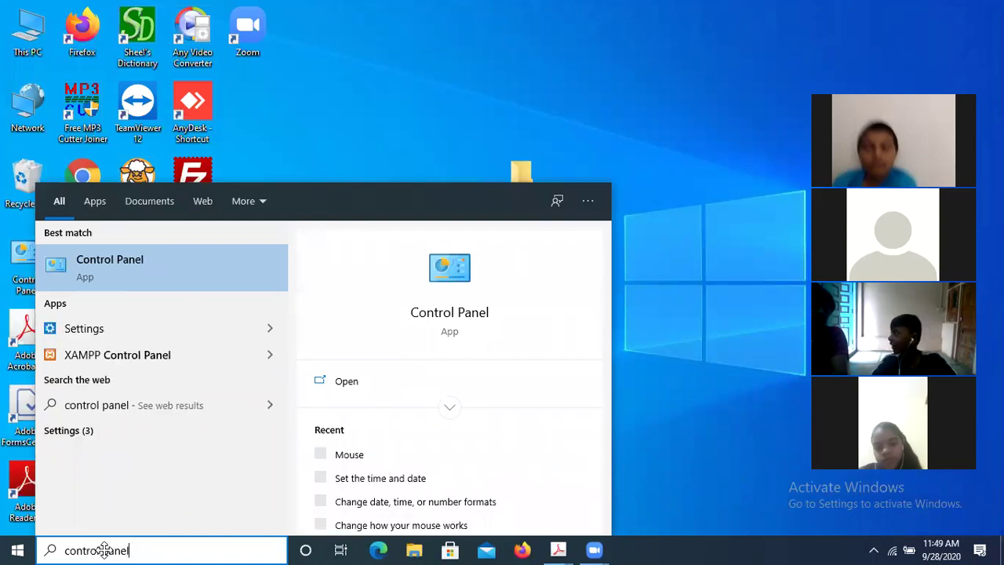
left_click(110, 269)
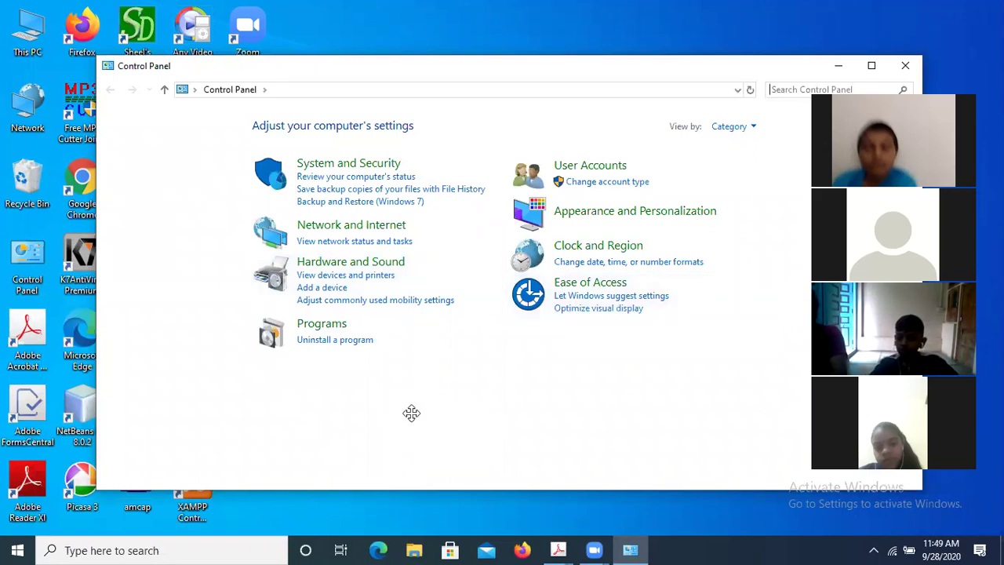
left_click(335, 265)
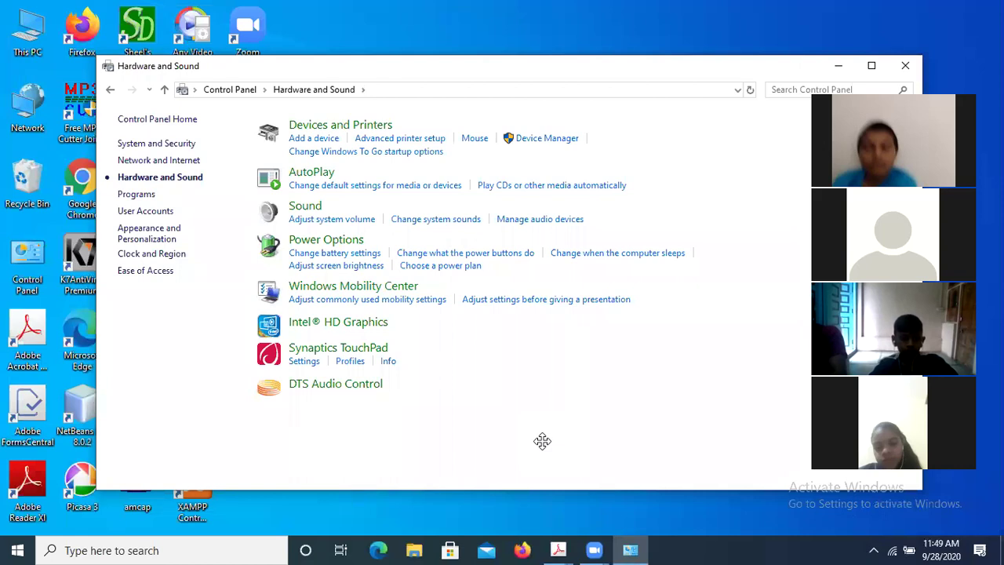
Change the mouse's Normal Select pointer to the aero_pin_l cursor, apply it, and close Control Panel
left_click(474, 139)
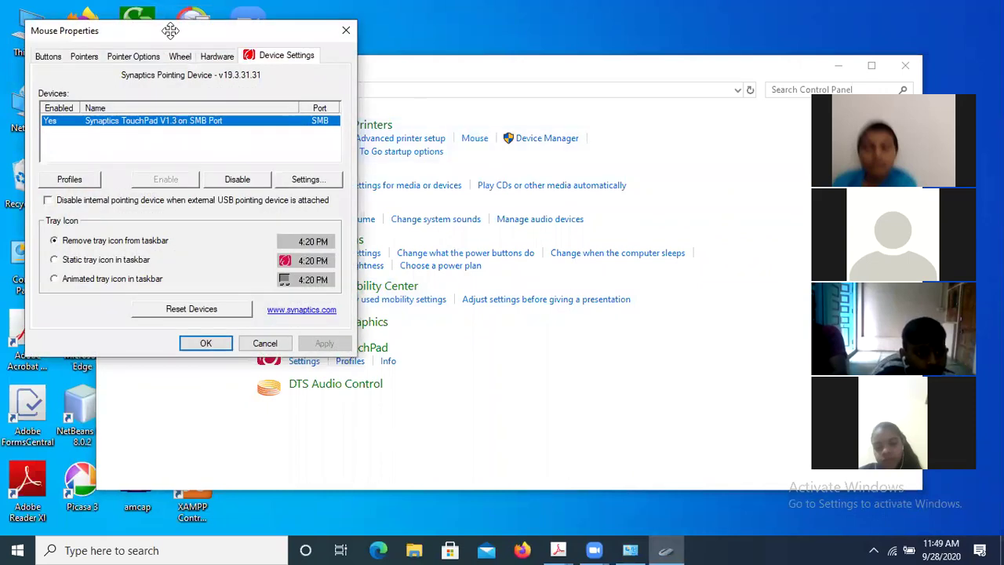
left_click_drag(175, 35, 391, 129)
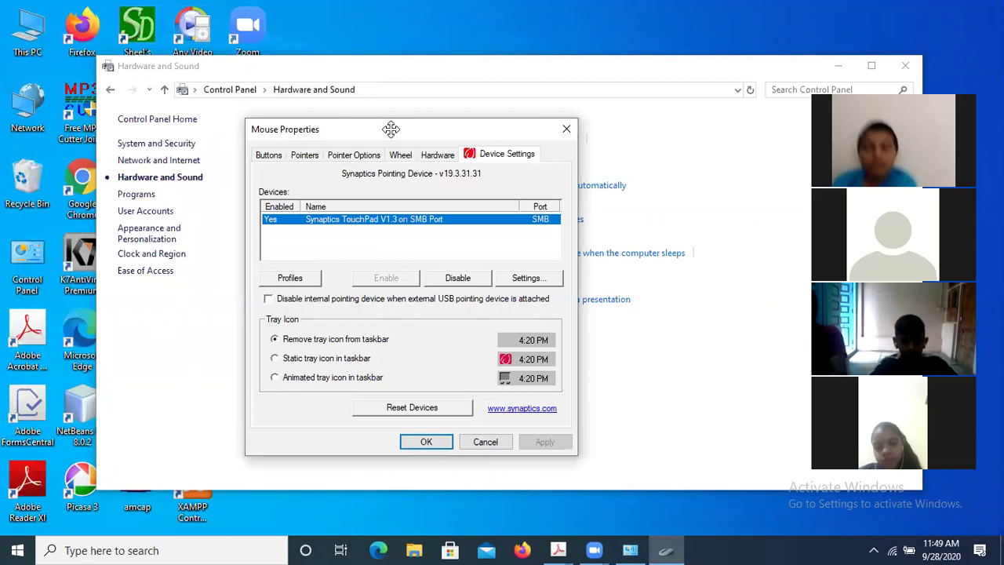
left_click(305, 155)
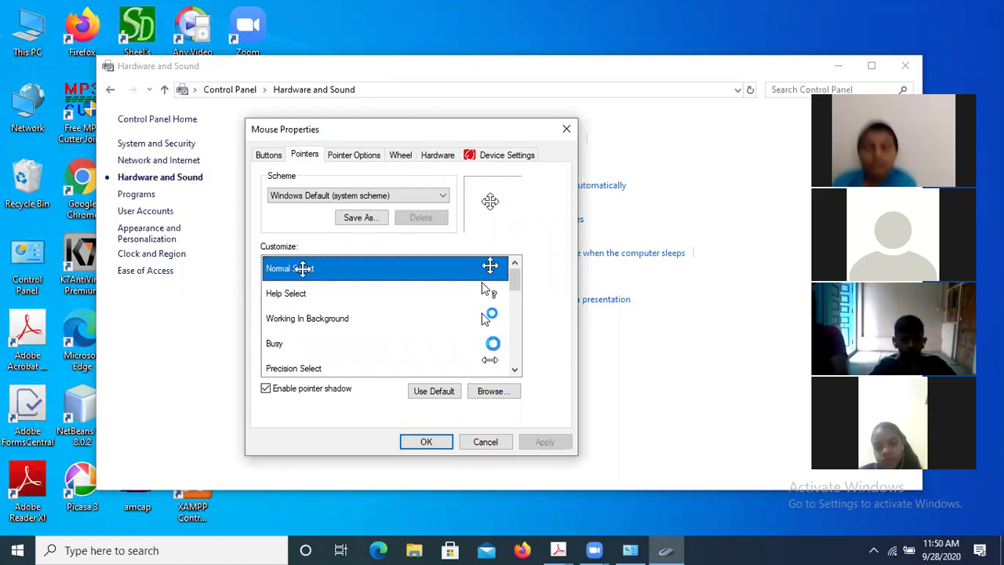
left_click(497, 391)
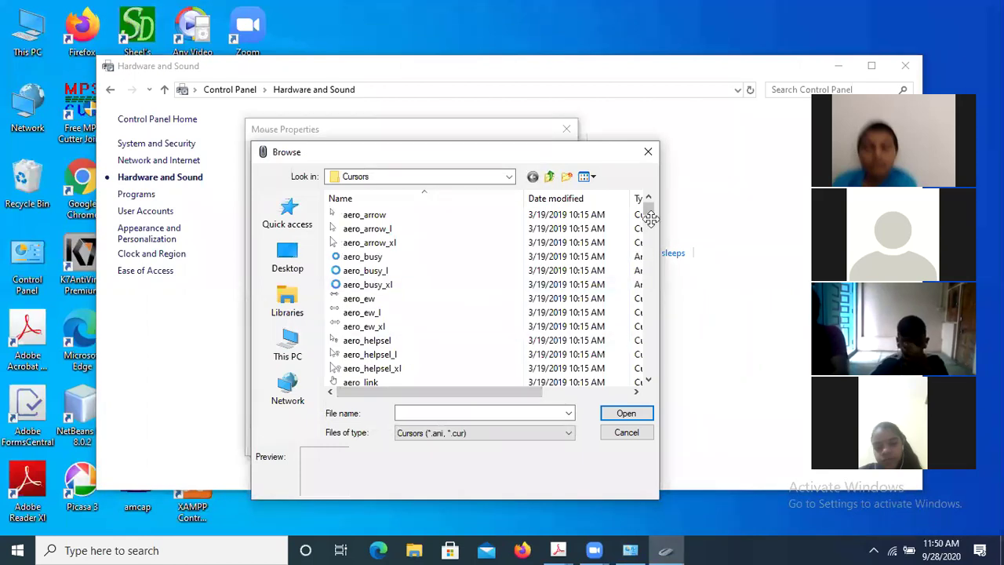
left_click_drag(650, 217, 648, 237)
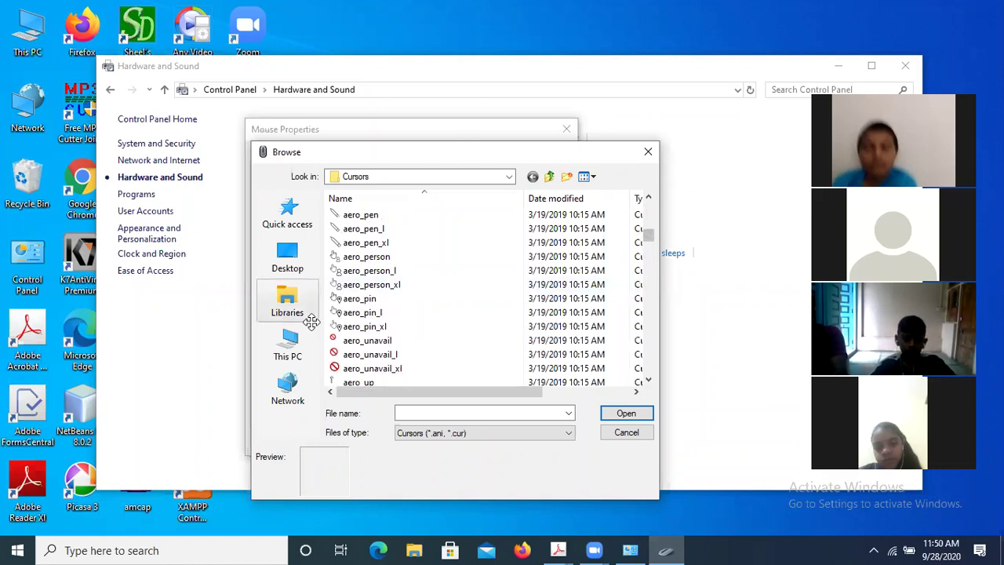
left_click(352, 314)
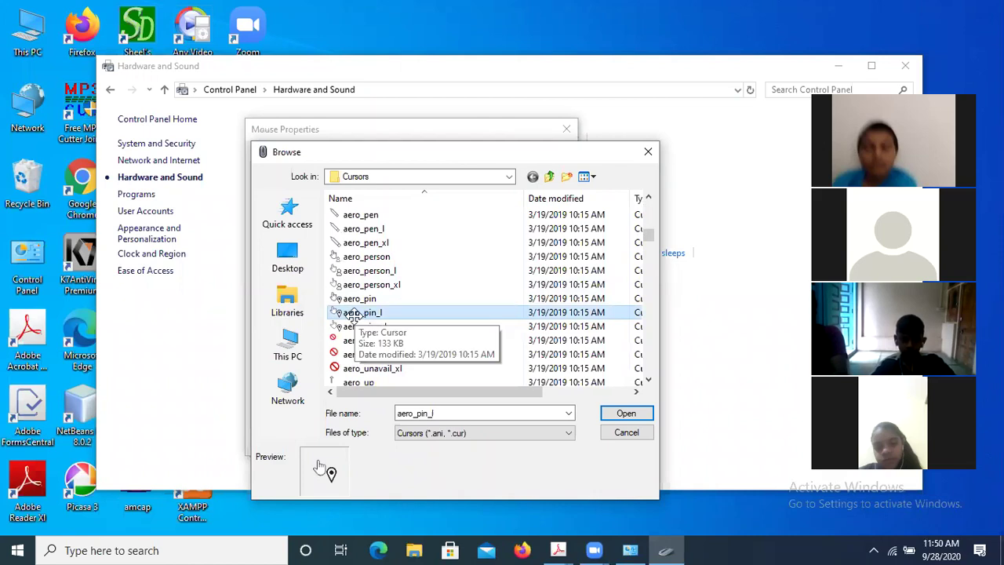
left_click(616, 414)
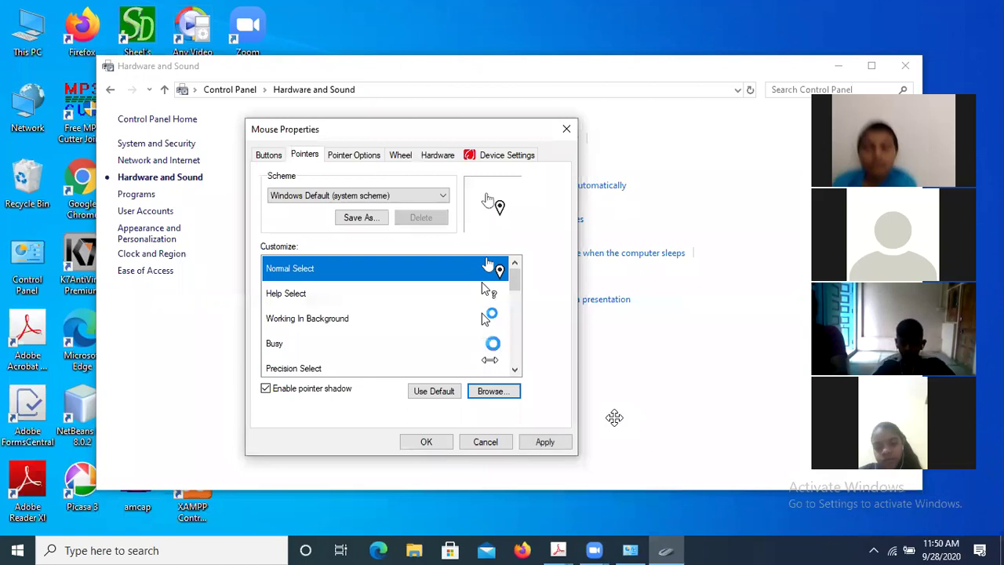
left_click(388, 271)
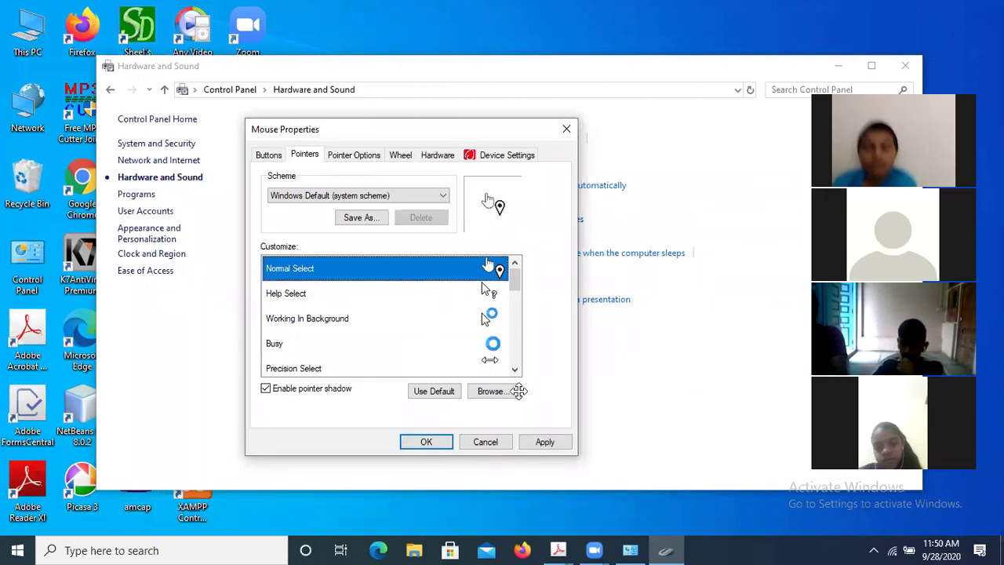
left_click(541, 442)
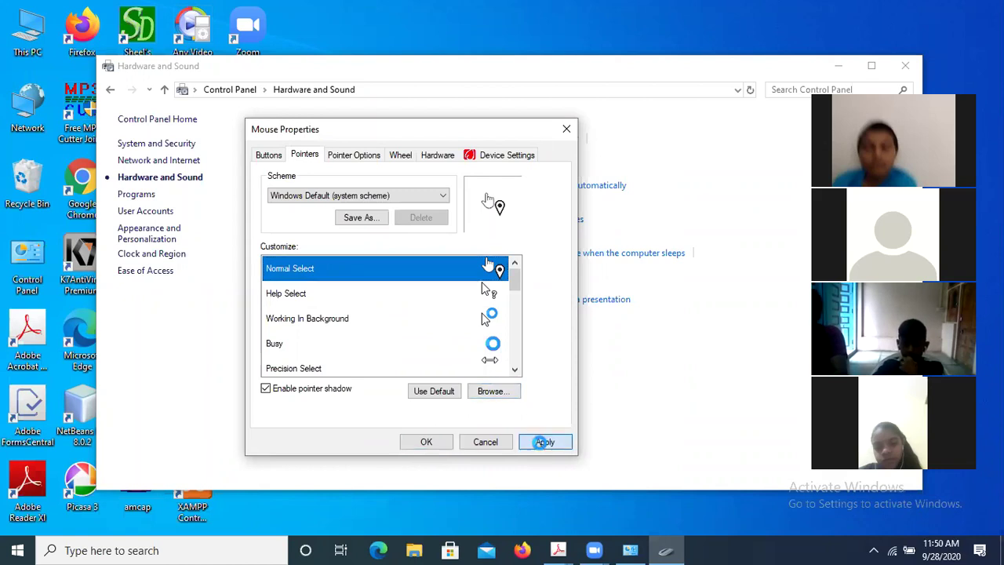
left_click(421, 442)
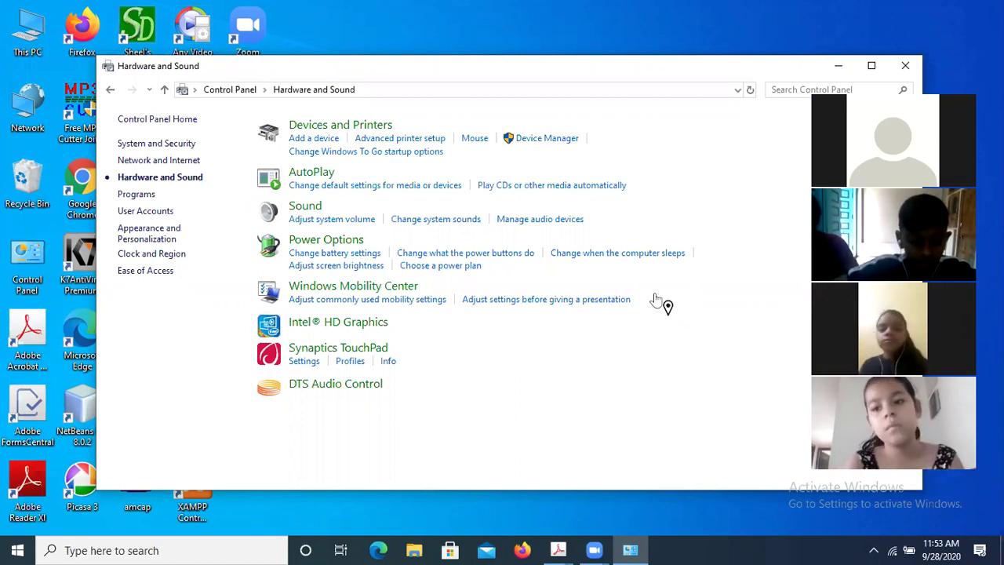
left_click(907, 67)
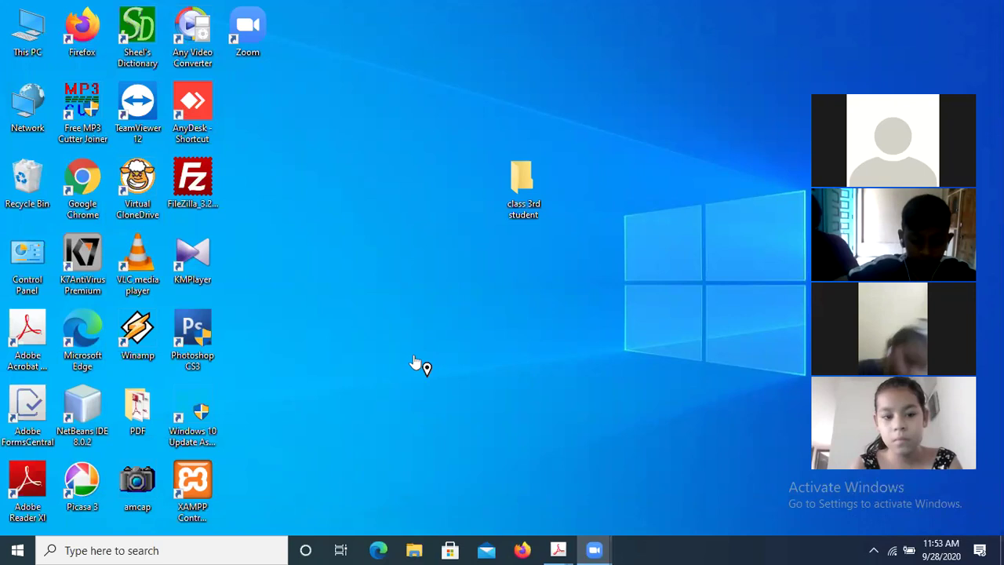
Find Control Panel through the Windows search, open it, and bring up the Mouse properties from Hardware and Sound
left_click(195, 547)
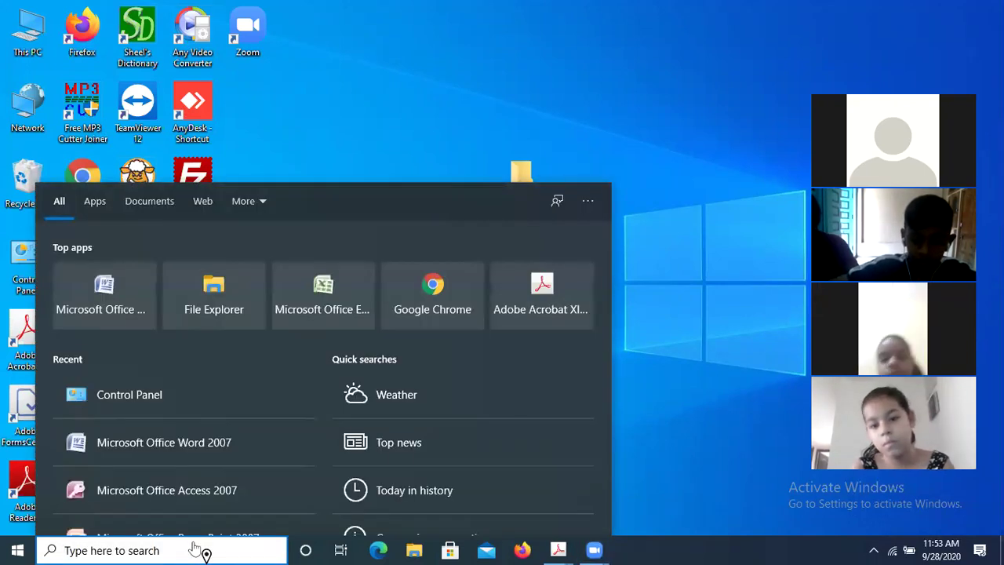
type("conto")
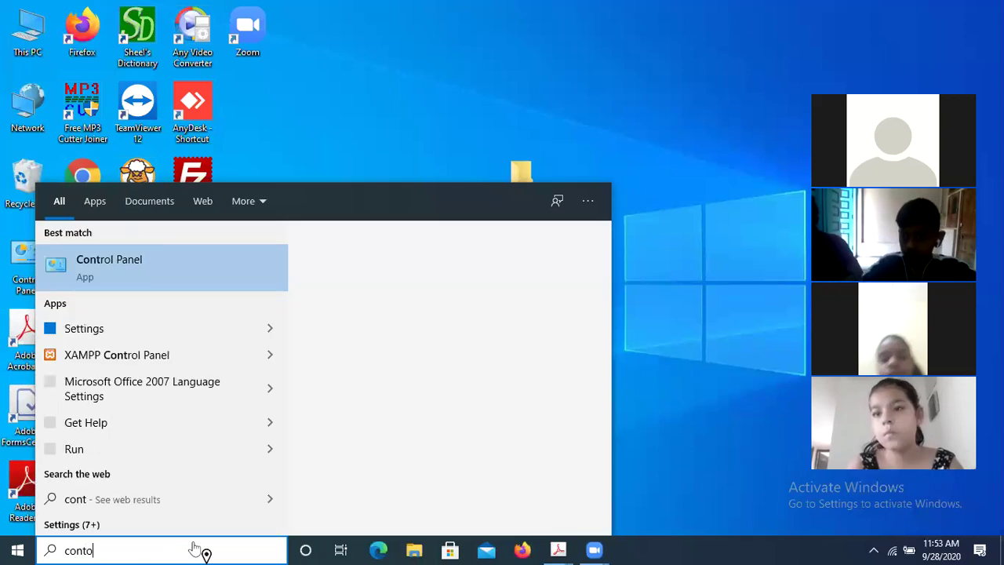
type("l panel")
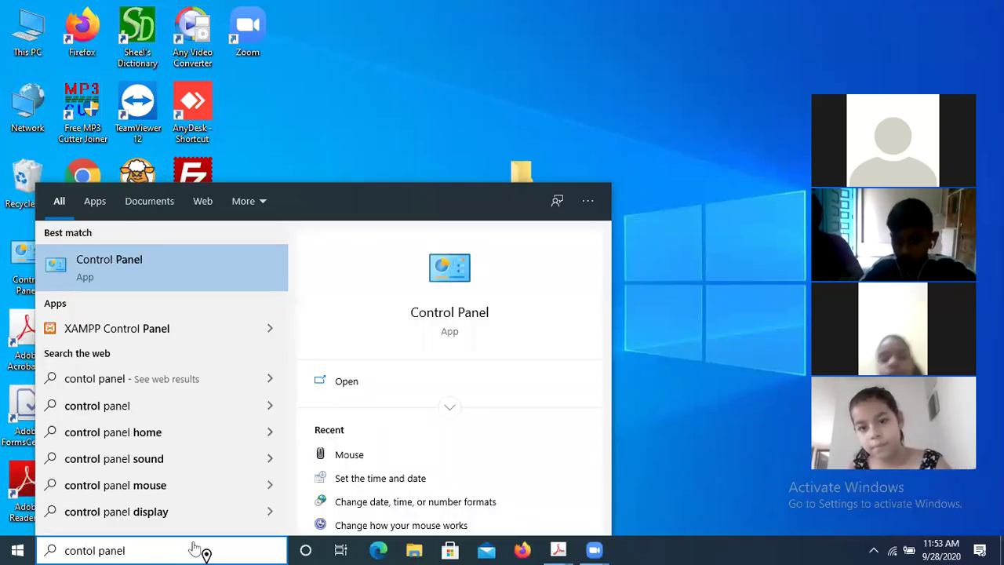
left_click(131, 269)
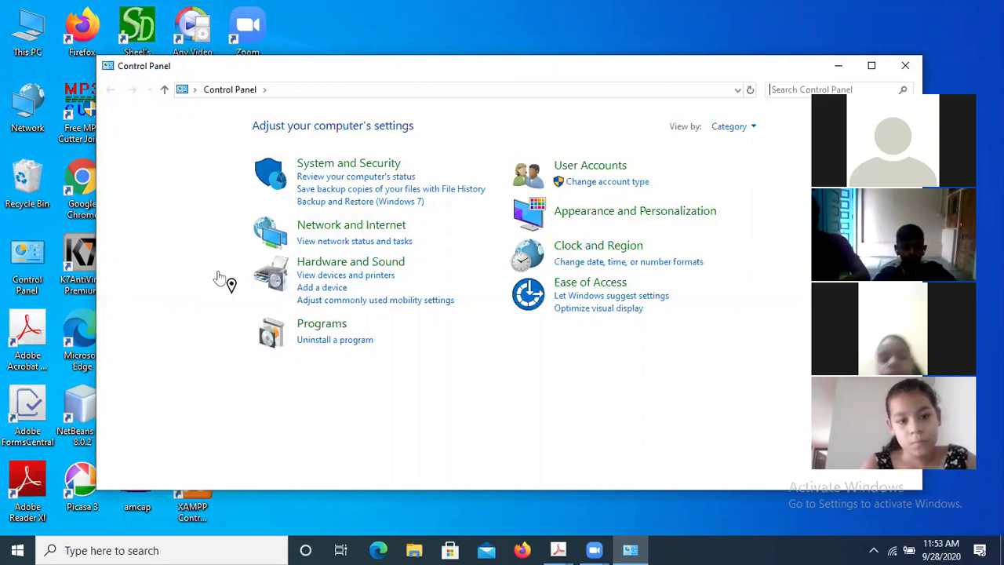
left_click(316, 268)
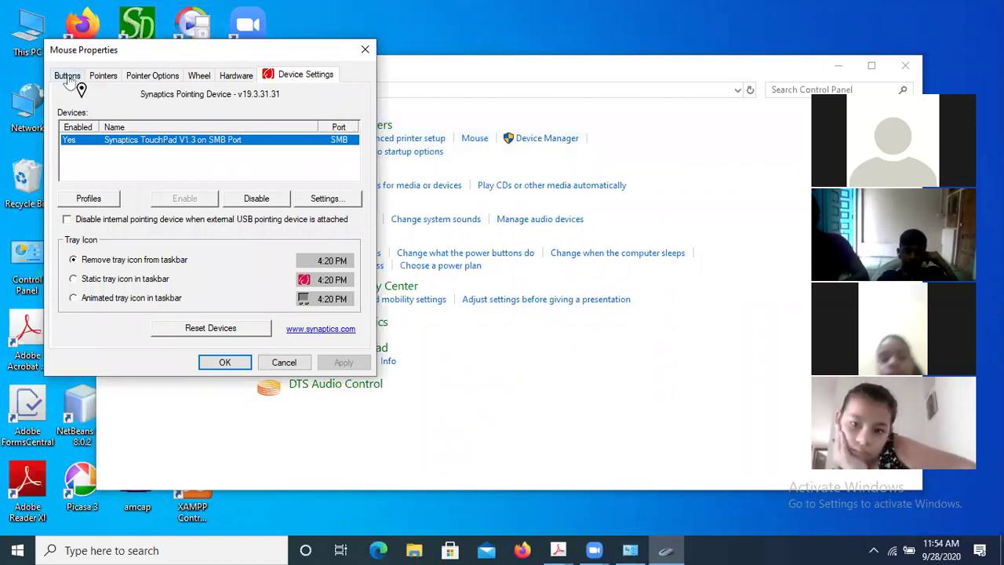
Adjust the Synaptics TouchPad's double-click speed slightly in the mouse button settings, apply the change, and confirm
left_click(66, 76)
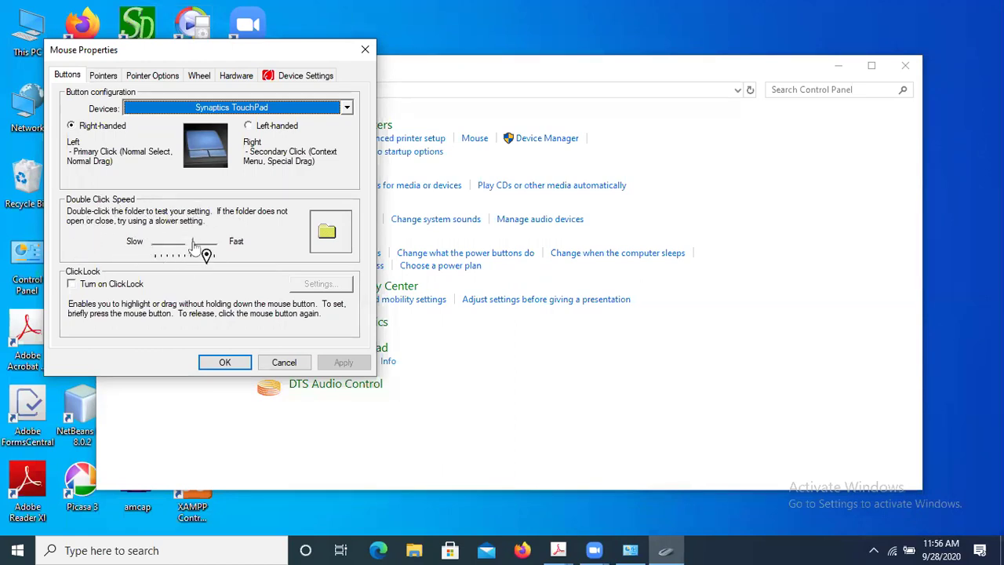
mouse_move(193, 245)
left_mouse_down()
mouse_move(179, 246)
mouse_move(192, 247)
left_mouse_up()
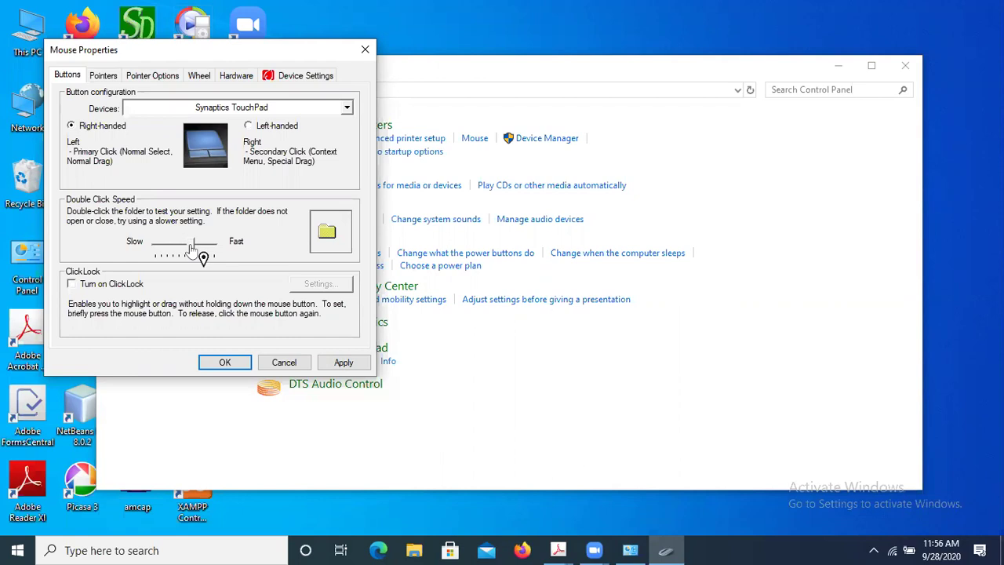
left_click(349, 370)
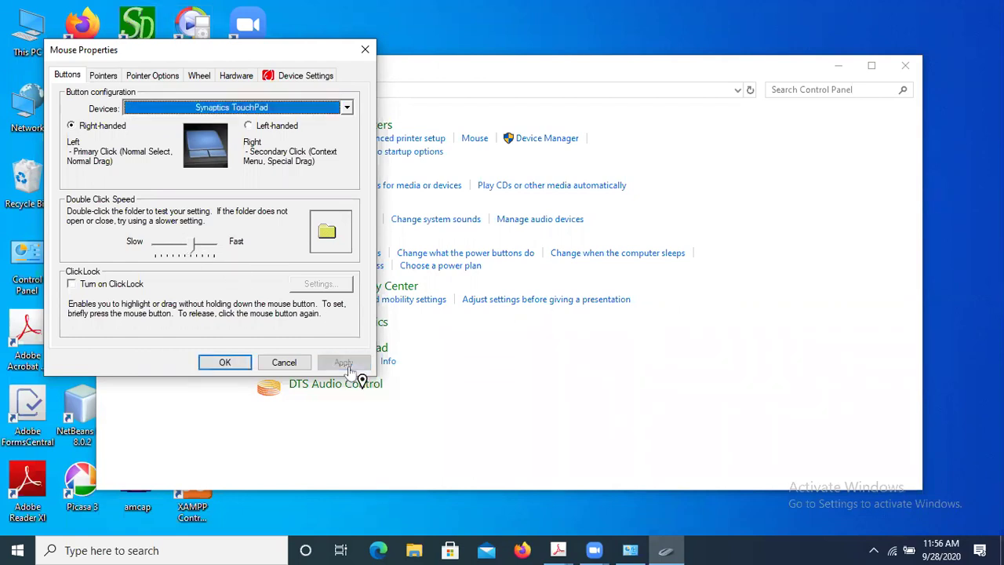
left_click(223, 364)
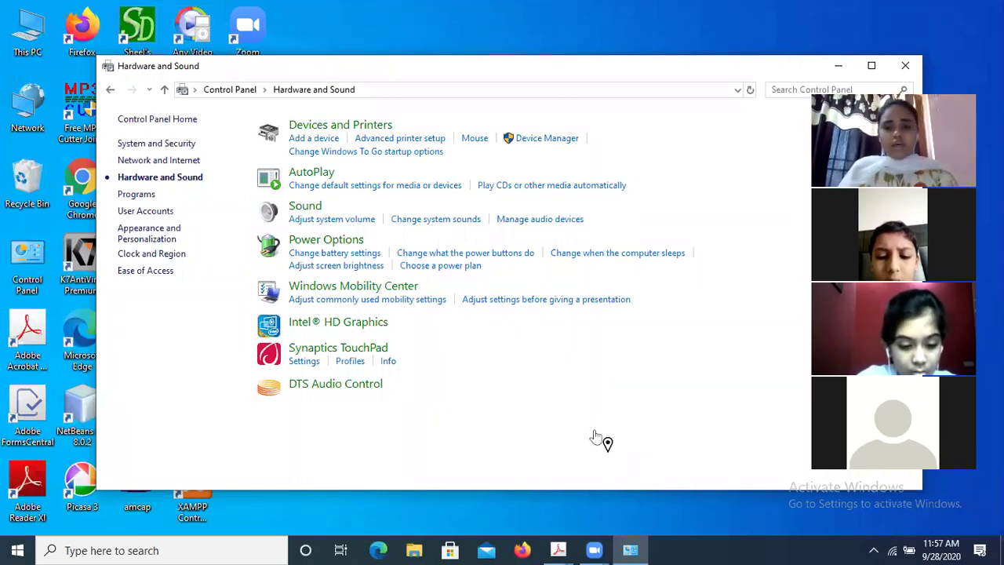
Search Windows for "on scree" and open the On-Screen Keyboard app
left_click(239, 549)
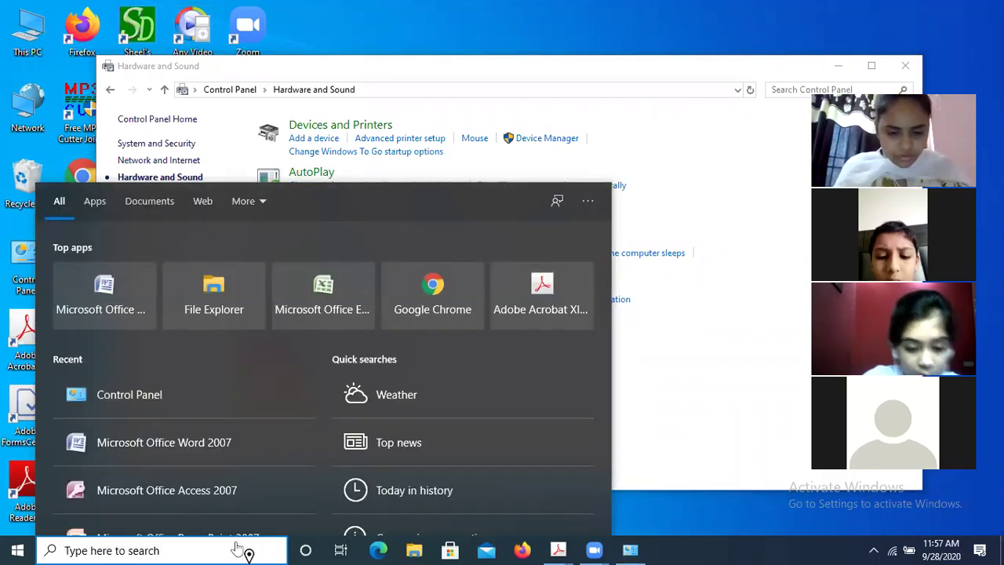
type("on c")
key("BackSpace")
type("scree")
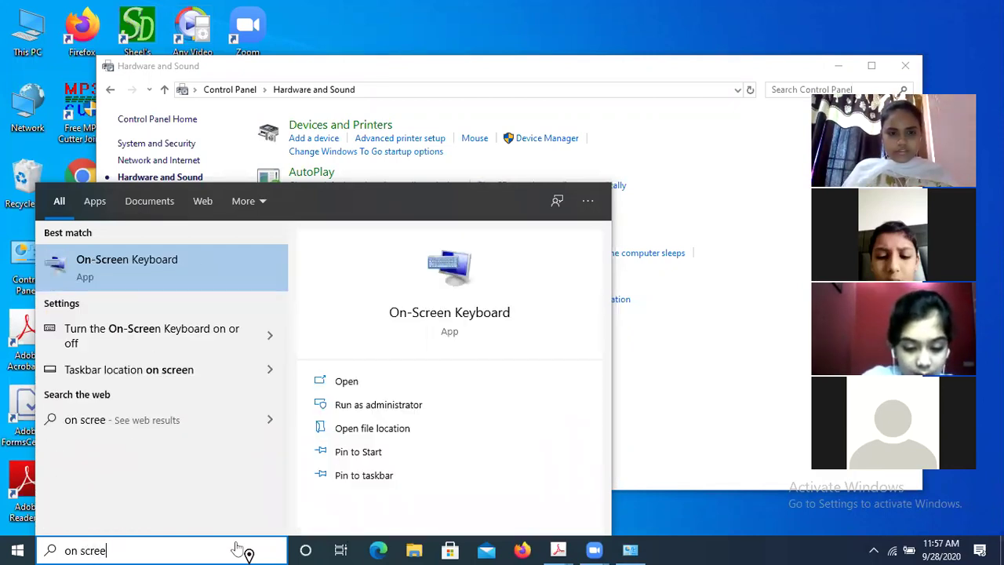
left_click(151, 272)
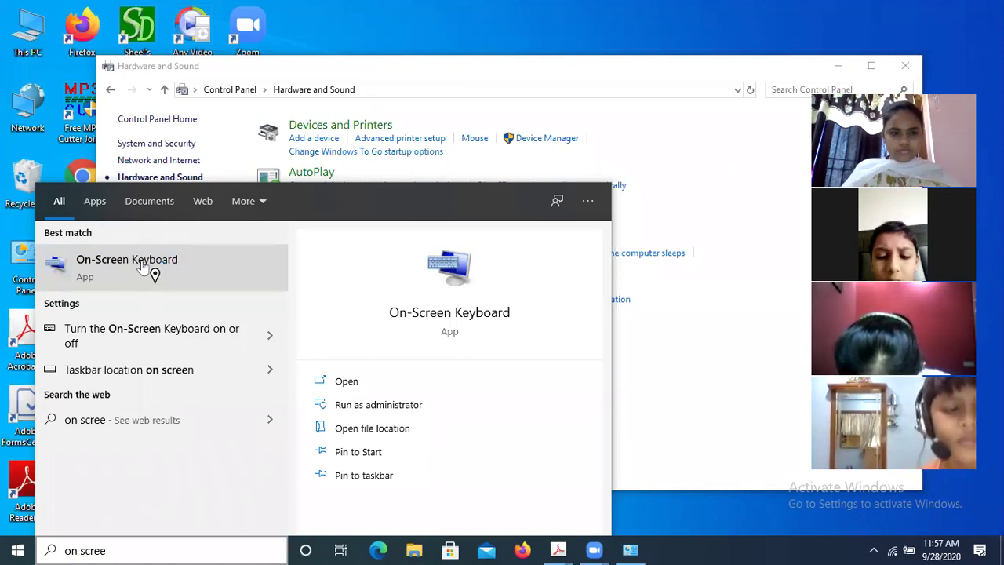
left_click(146, 268)
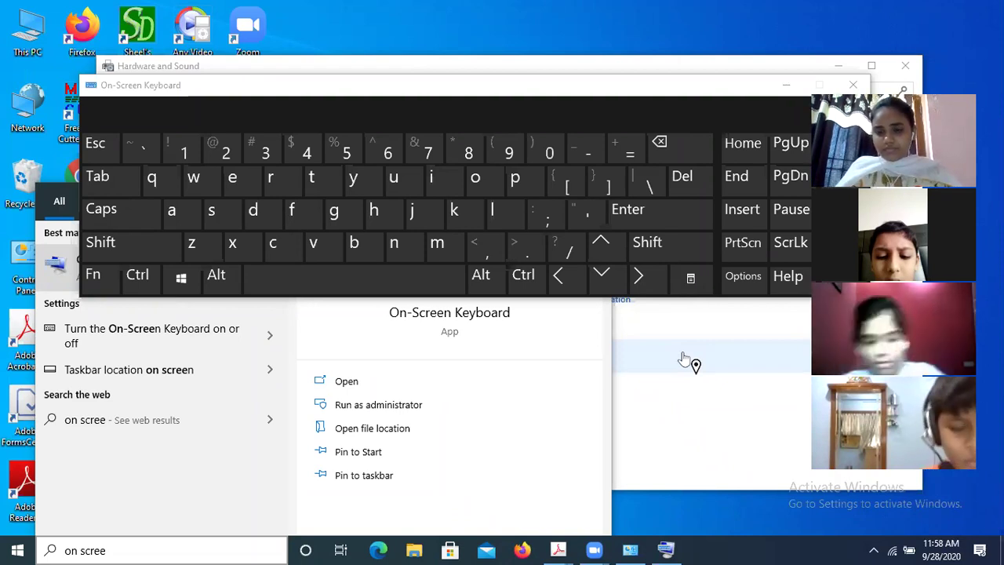
Close the On-Screen Keyboard and dismiss the Windows search
left_click(854, 85)
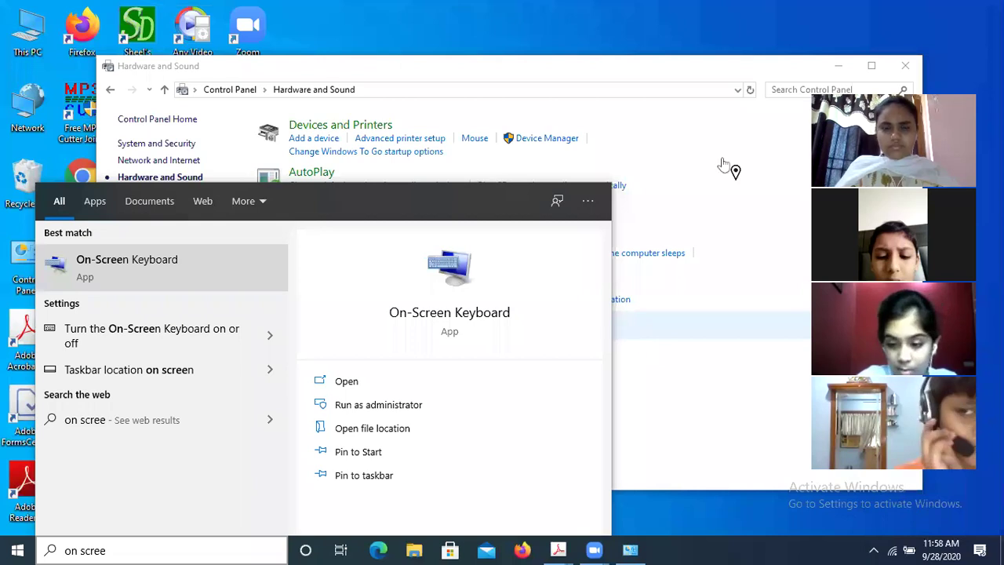
left_click(704, 520)
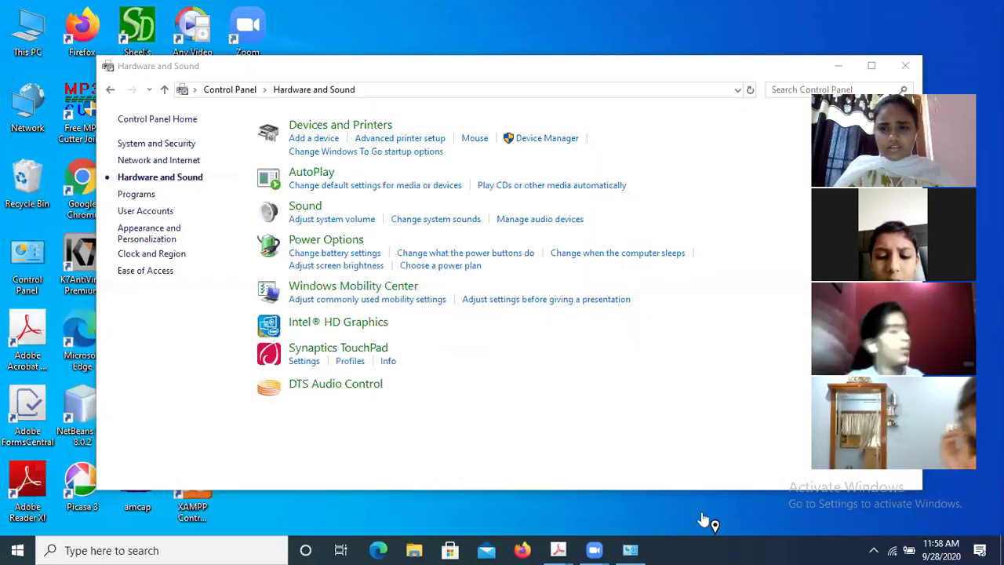
left_click(187, 549)
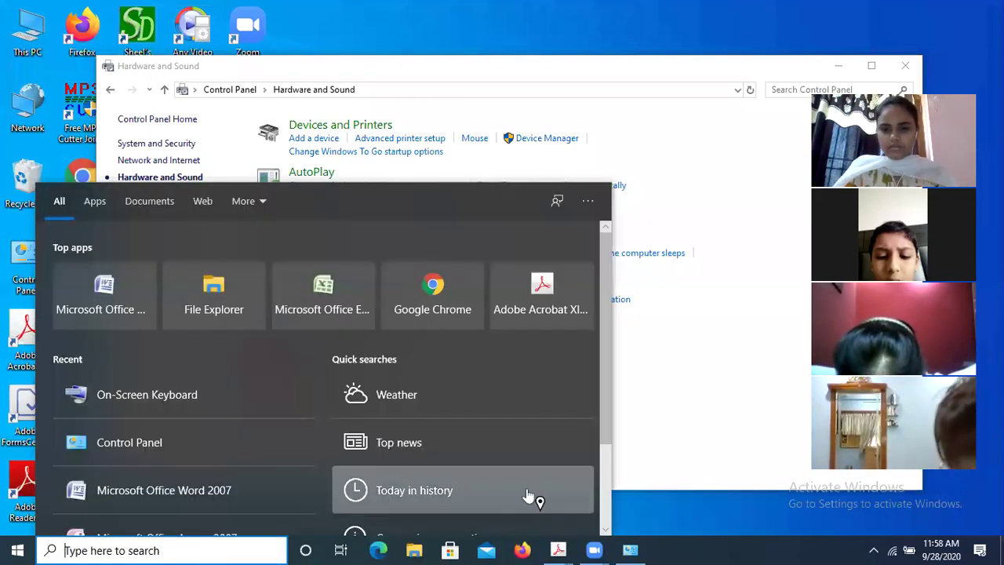
left_click(668, 518)
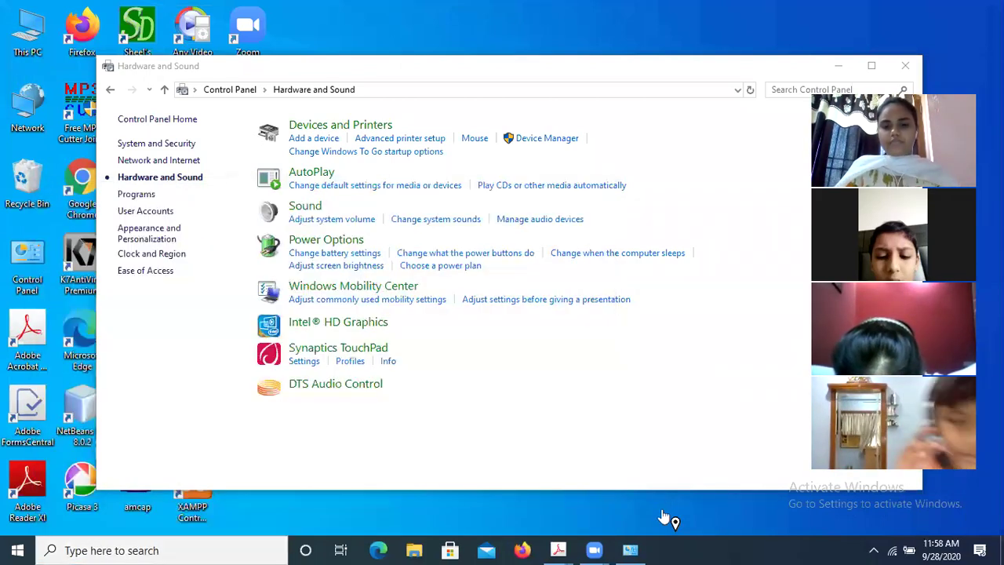
Open the Start menu and look through its list of installed apps down to the F entries
left_click(180, 549)
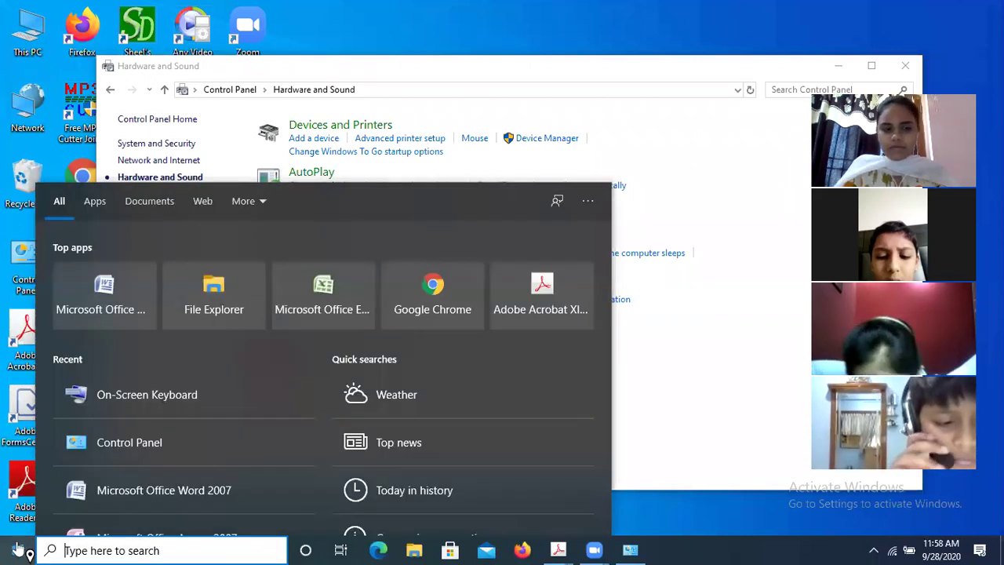
left_click(17, 549)
left_click(17, 549)
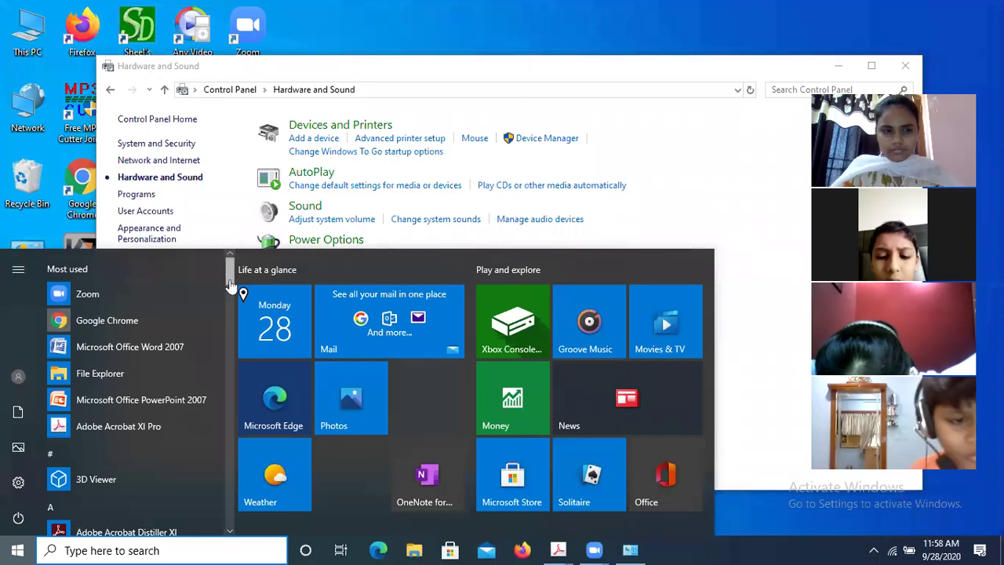
scroll(229, 290, "down", 4)
left_click_drag(230, 295, 230, 336)
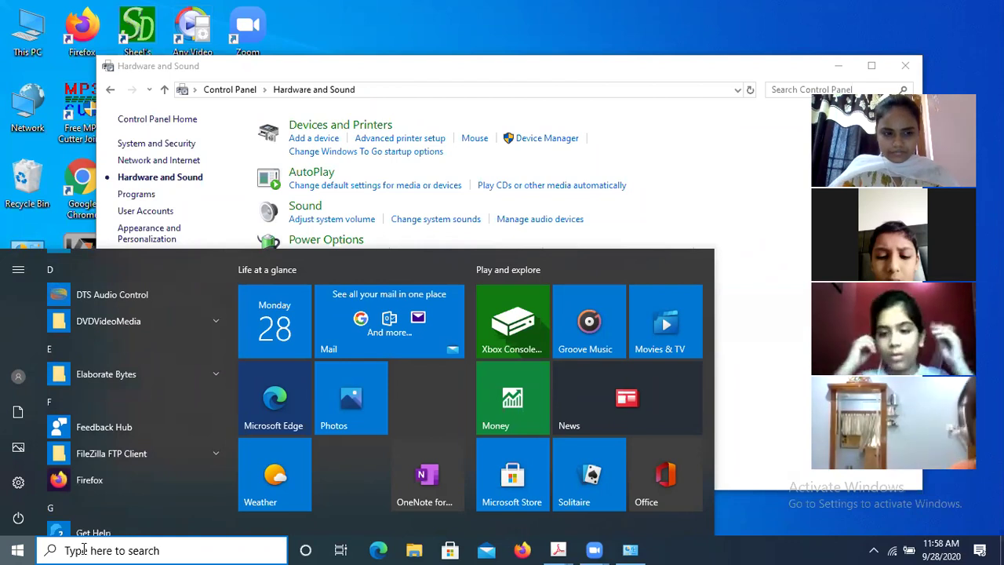
type("access")
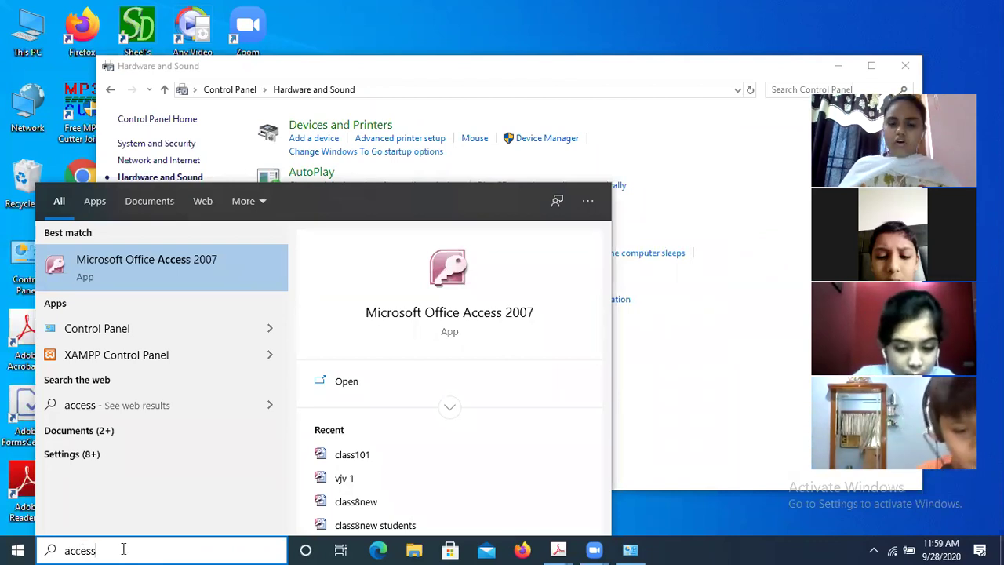
key("BackSpace")
key("BackSpace")
key("BackSpace")
key("BackSpace")
key("BackSpace")
key("BackSpace")
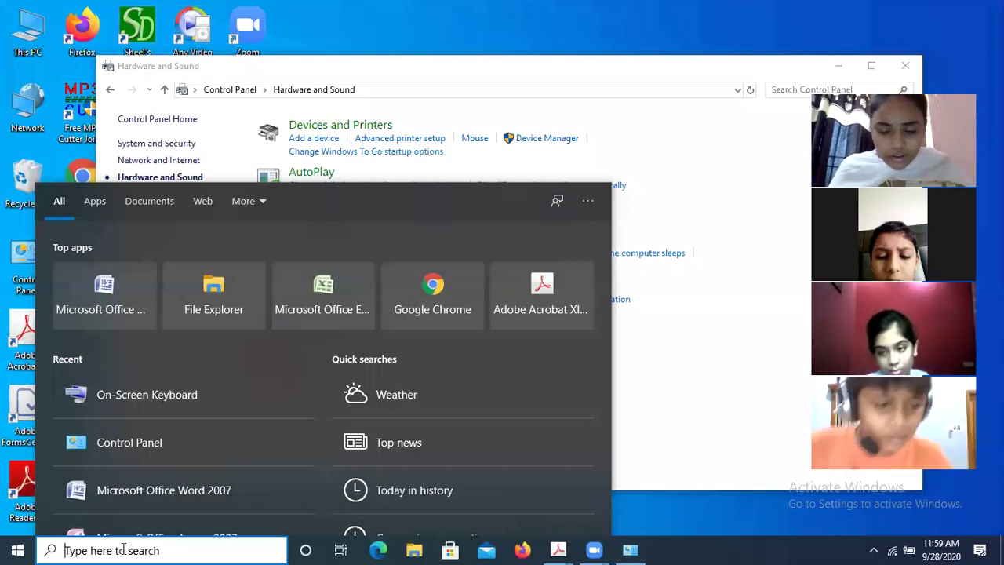
Search Windows for "on screen keyboard" and open the On-Screen Keyboard app
type("on s")
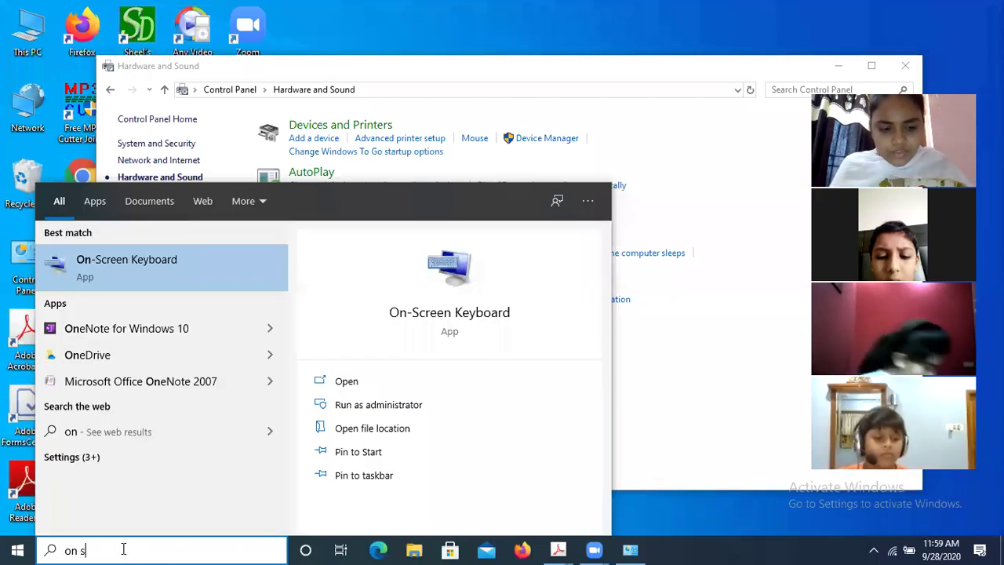
type("creen ")
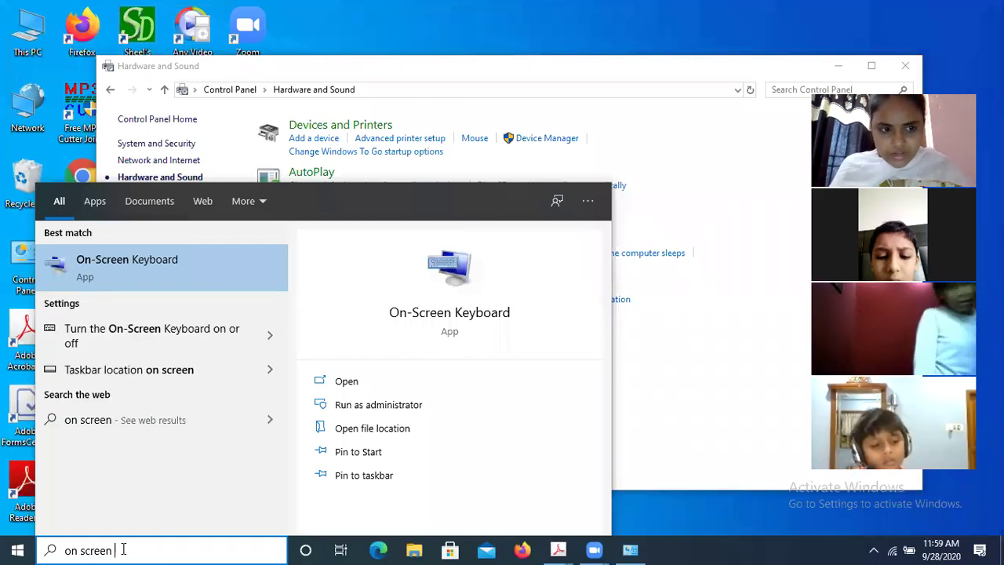
type("keyboa")
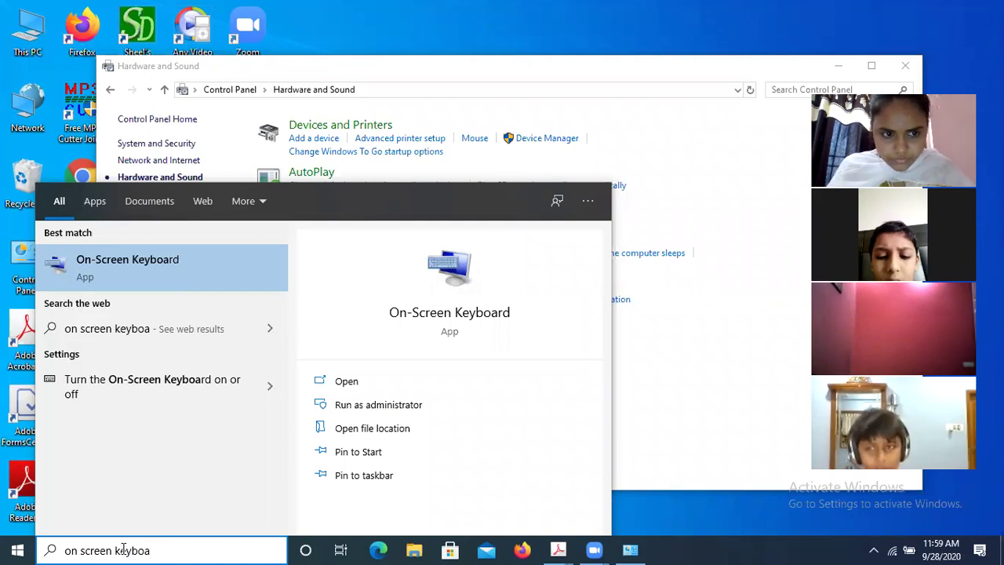
type("d")
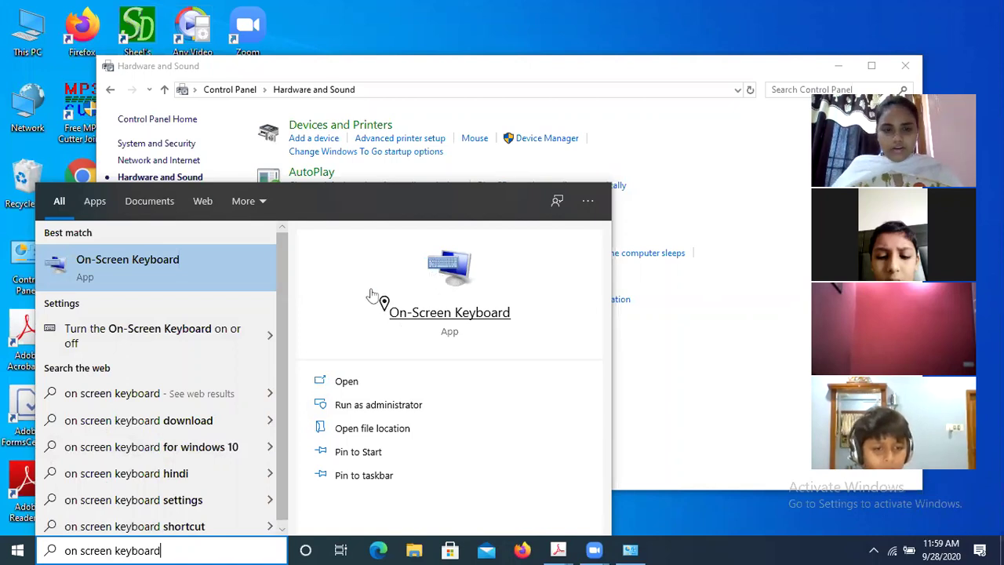
left_click(342, 384)
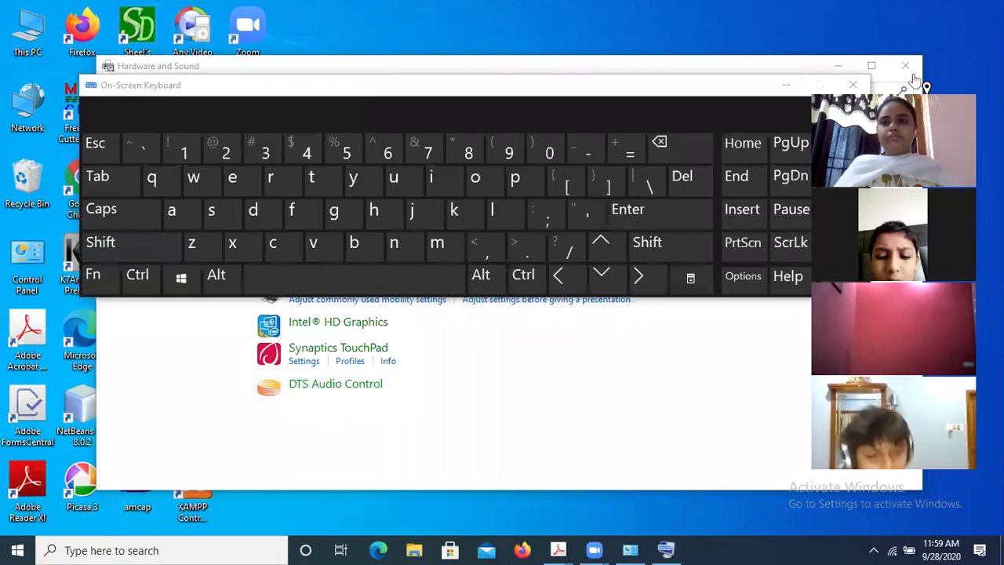
Close the Hardware and Sound window and the On-Screen Keyboard
left_click(906, 67)
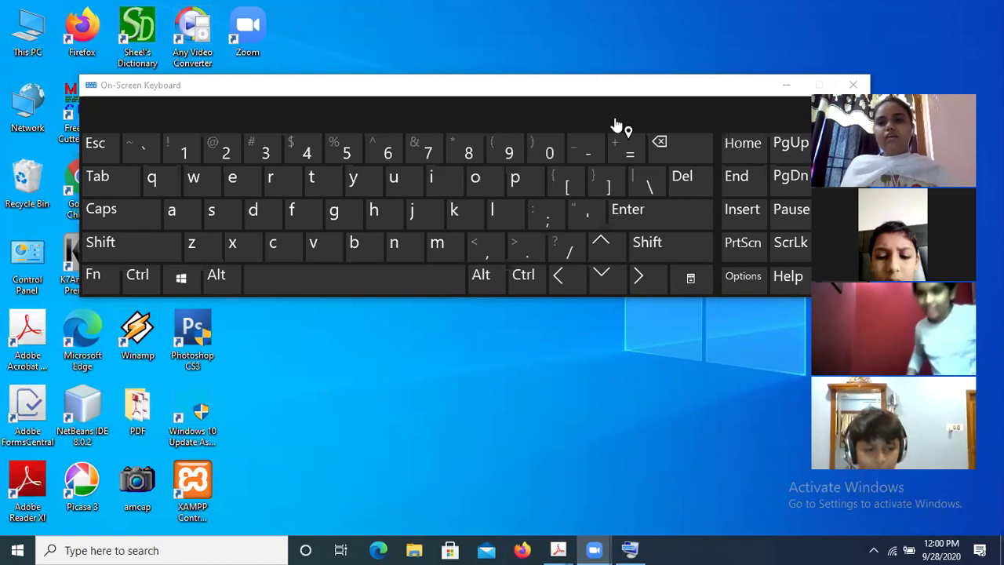
left_click(853, 86)
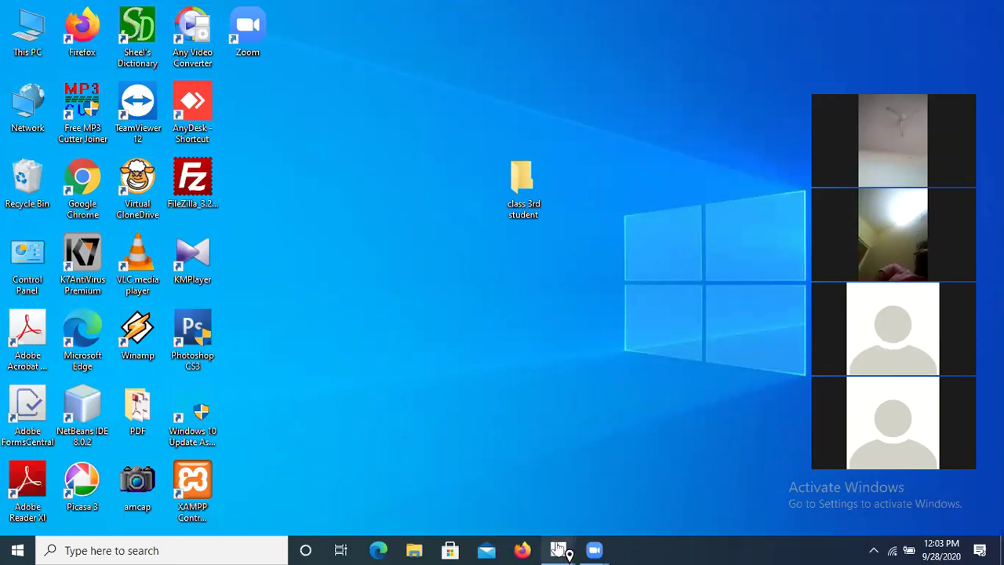
Switch to 'chapter-2.pdf' in Adobe Acrobat Pro and review the Section-A answers, returning to the start of the first page
mouse_move(558, 549)
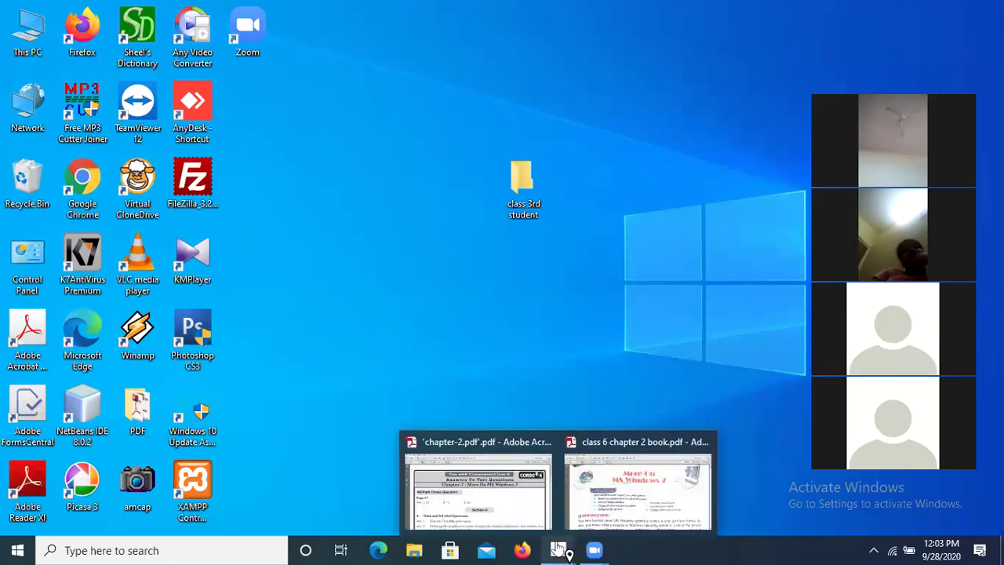
left_click(510, 482)
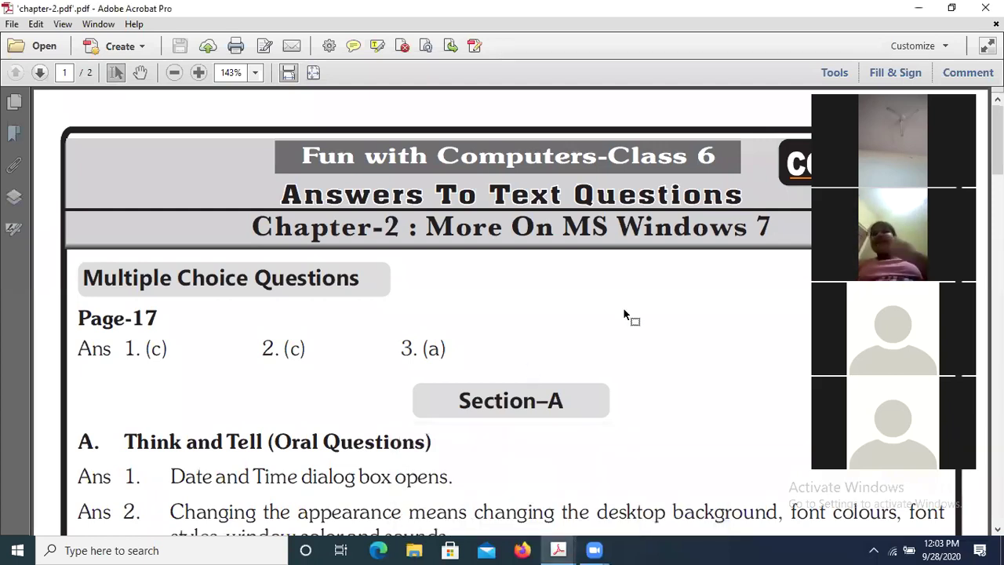
scroll(998, 141, "down", 3)
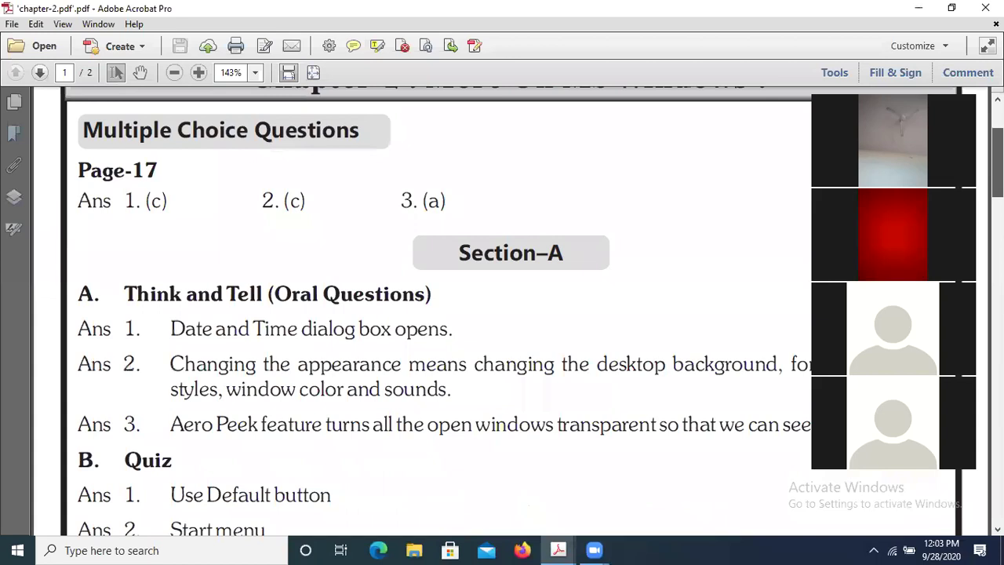
scroll(997, 141, "down", 6)
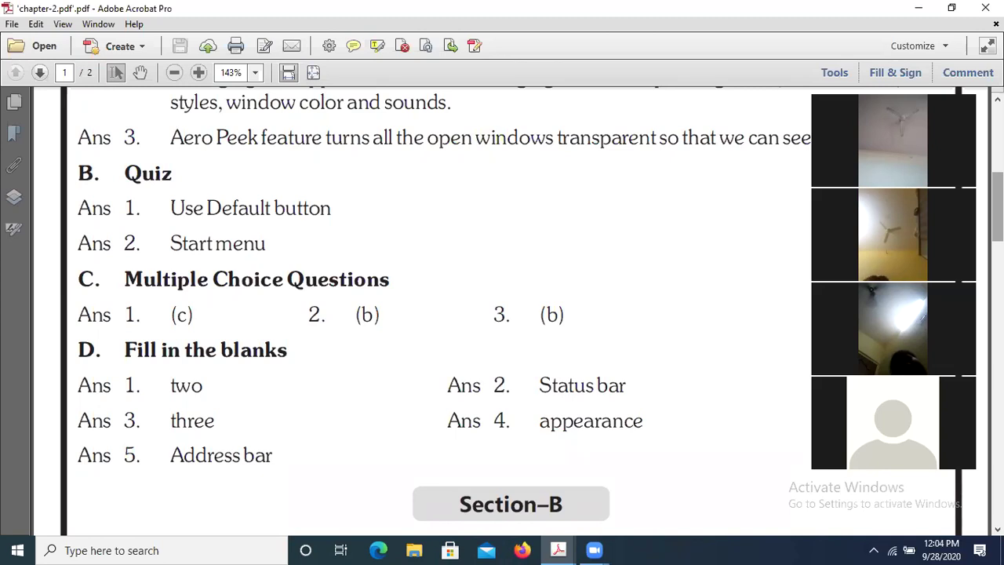
scroll(431, 305, "up", 4)
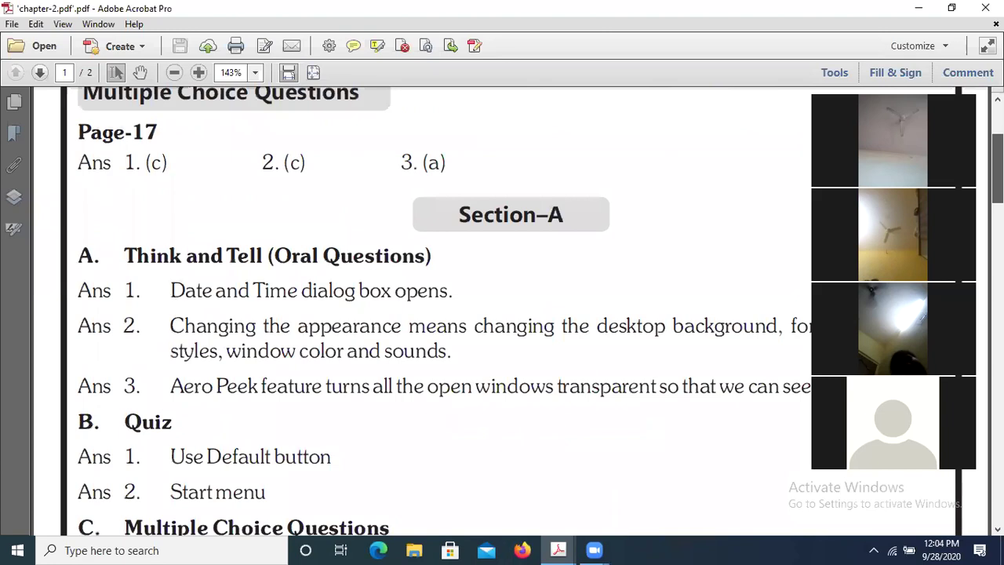
scroll(431, 306, "up", 3)
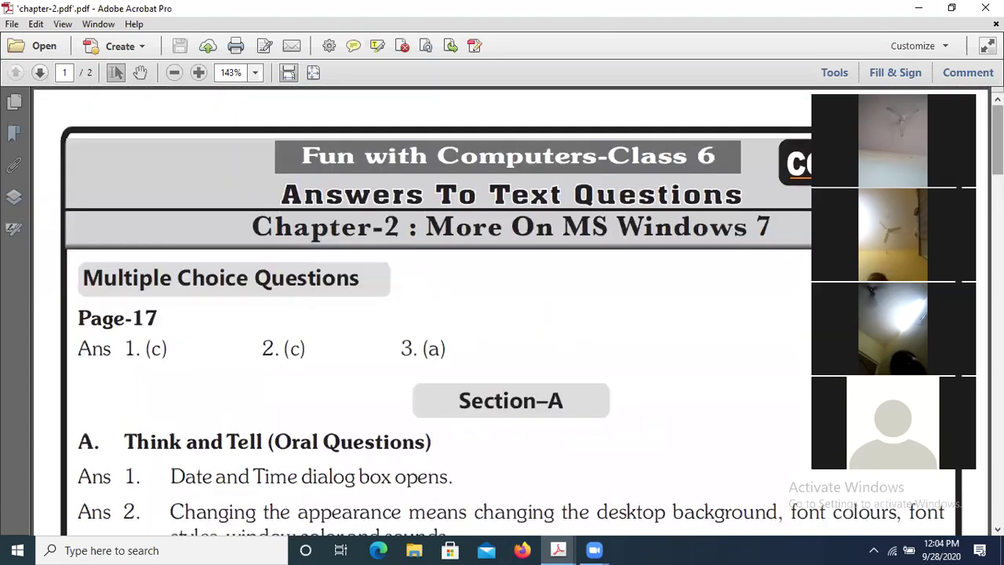